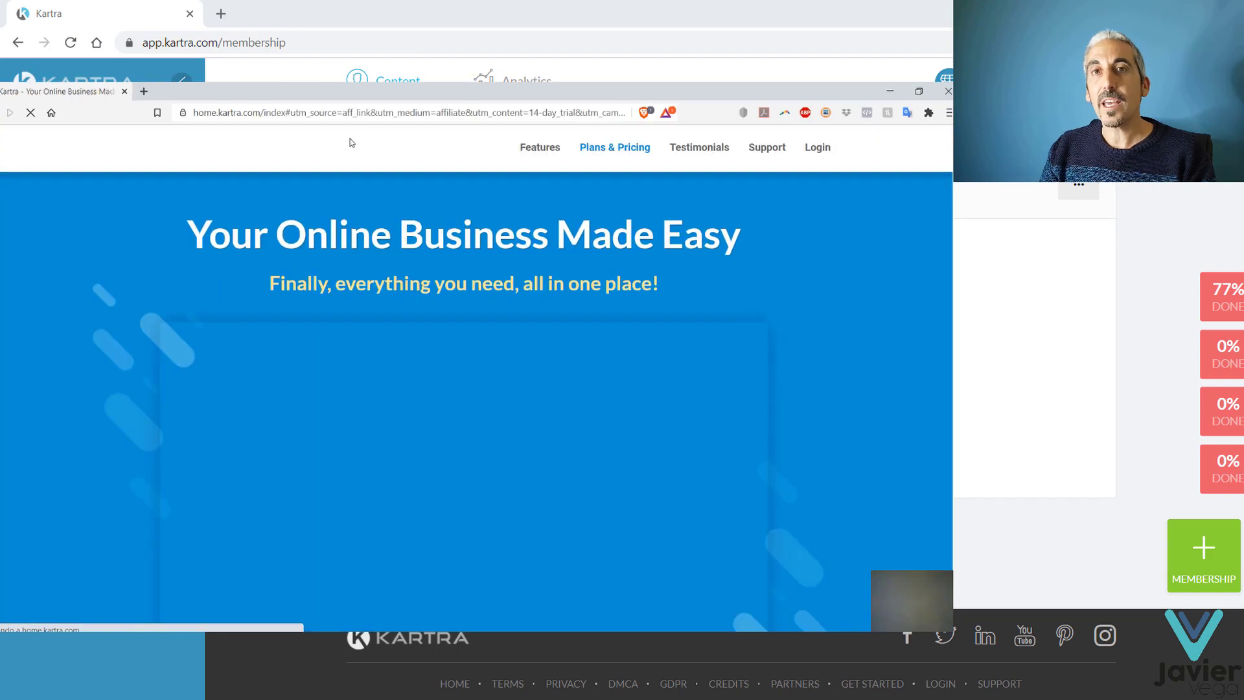
# Start the Kartra trial sign-up from the home page, review the monthly plans and accept the double-trial offer.
pyautogui.scroll(-5, 356, 261)
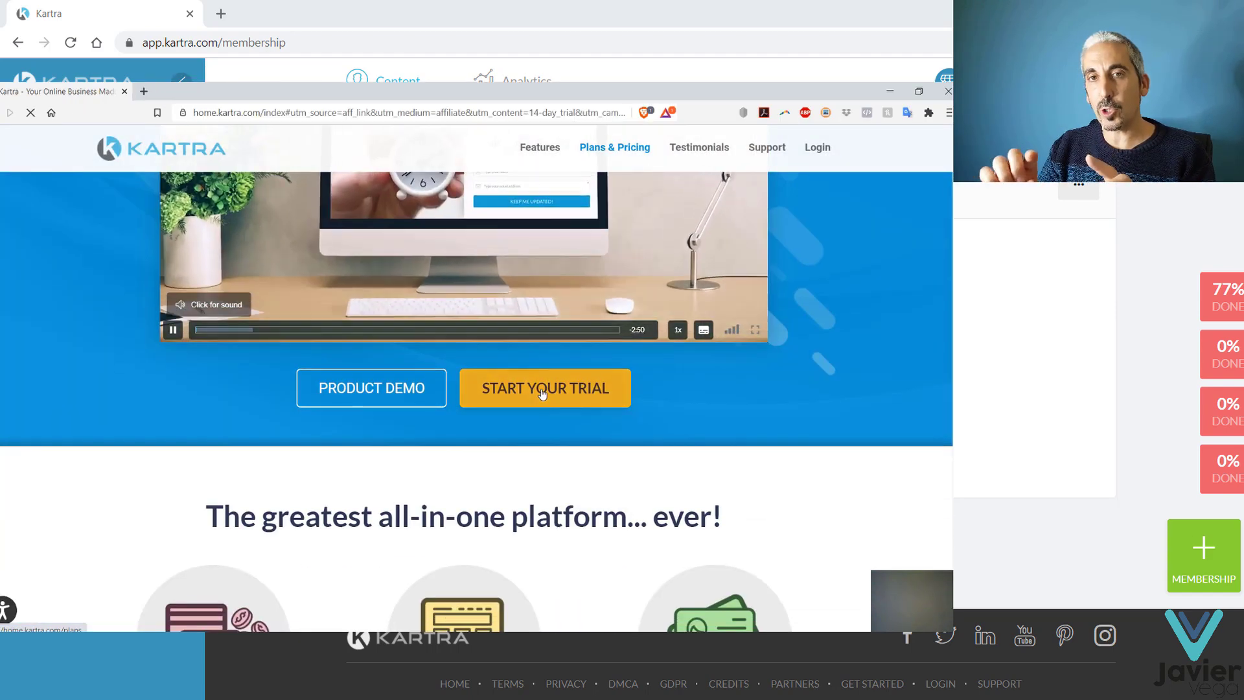
pyautogui.click(543, 392)
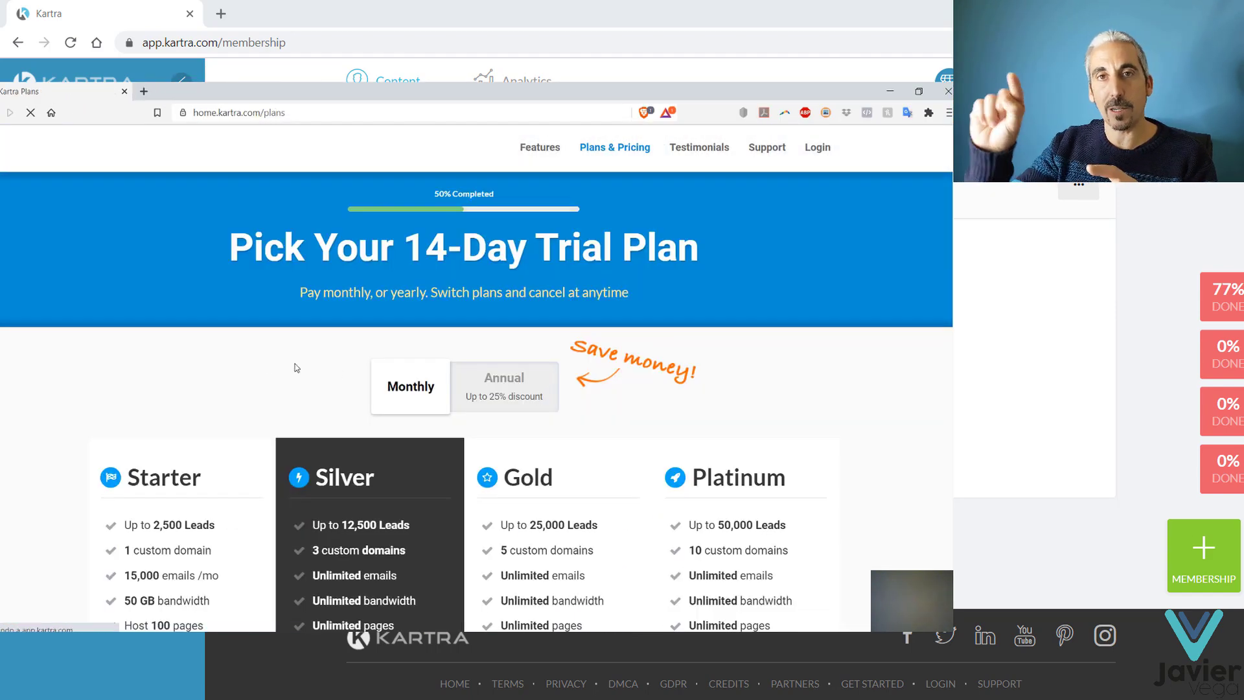
pyautogui.scroll(-2, 366, 282)
pyautogui.scroll(2, 625, 207)
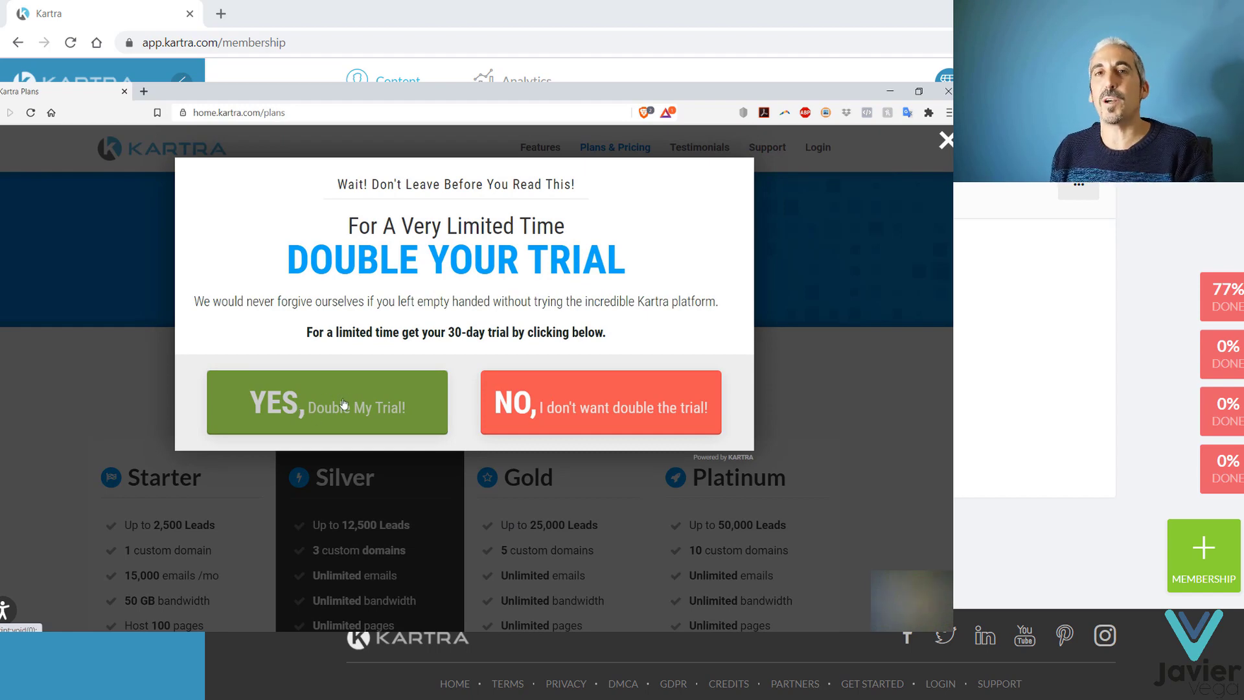
pyautogui.click(344, 403)
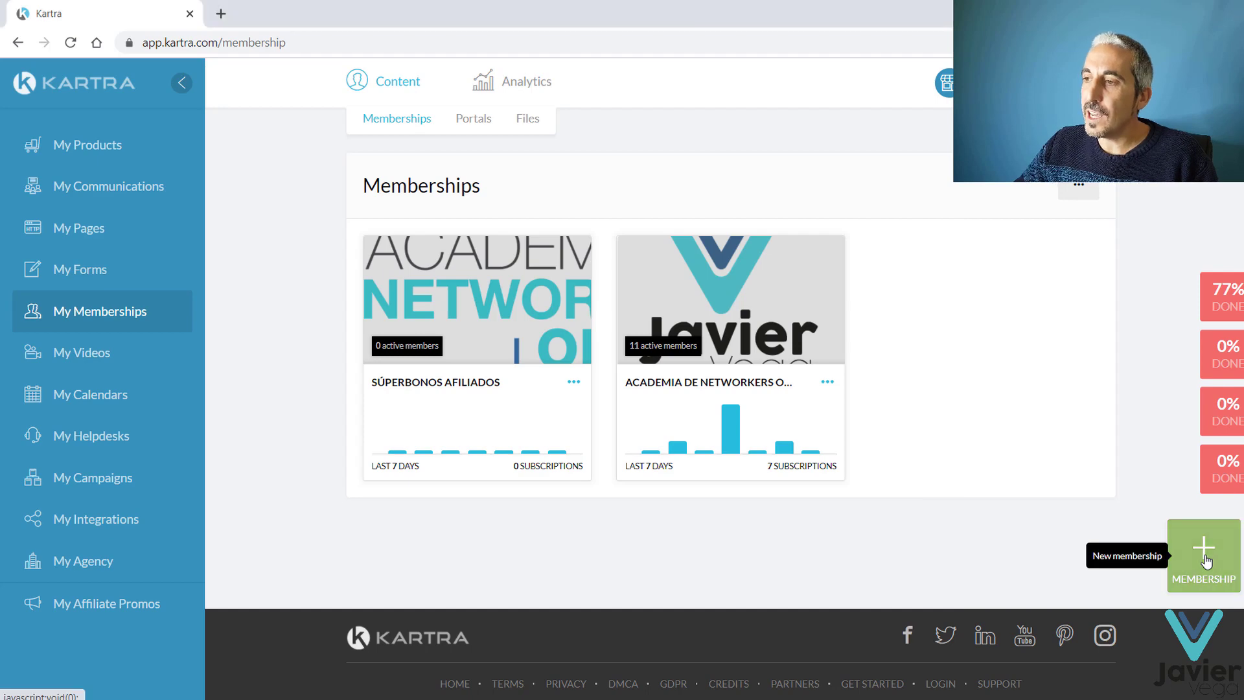
# Try to create a new membership, and open the existing ACADEMIA DE NETWORKERS ONLINE membership for editing.
pyautogui.click(1205, 561)
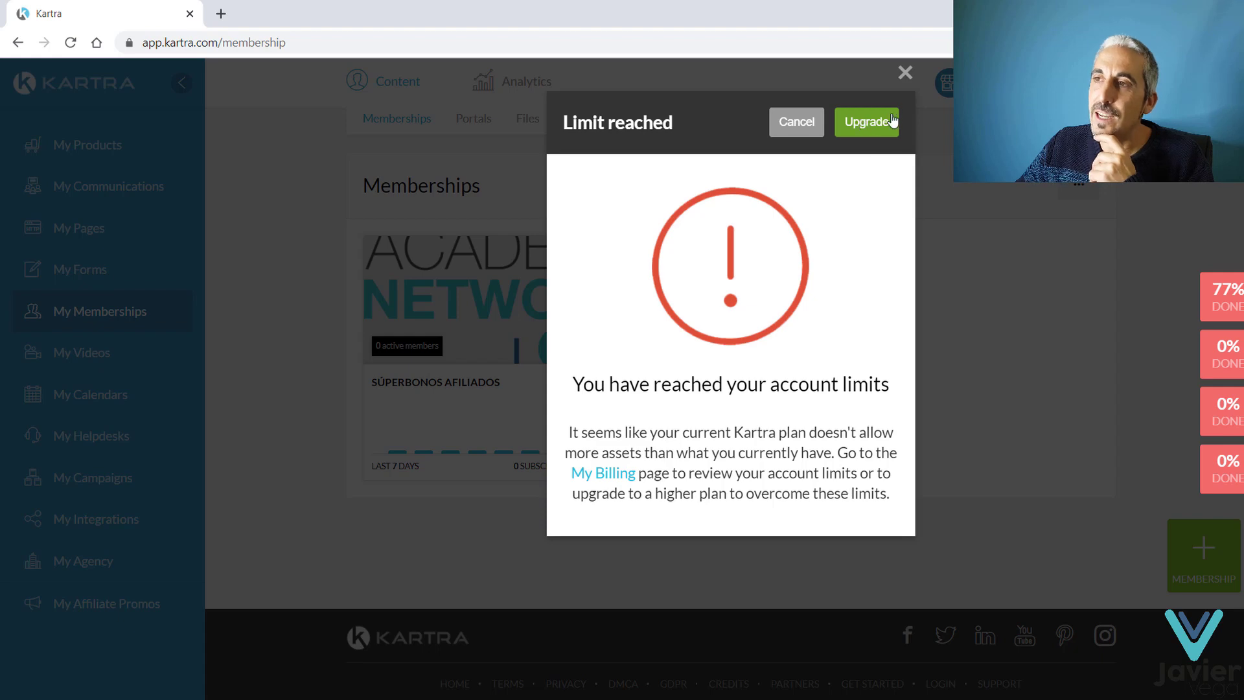
pyautogui.click(901, 78)
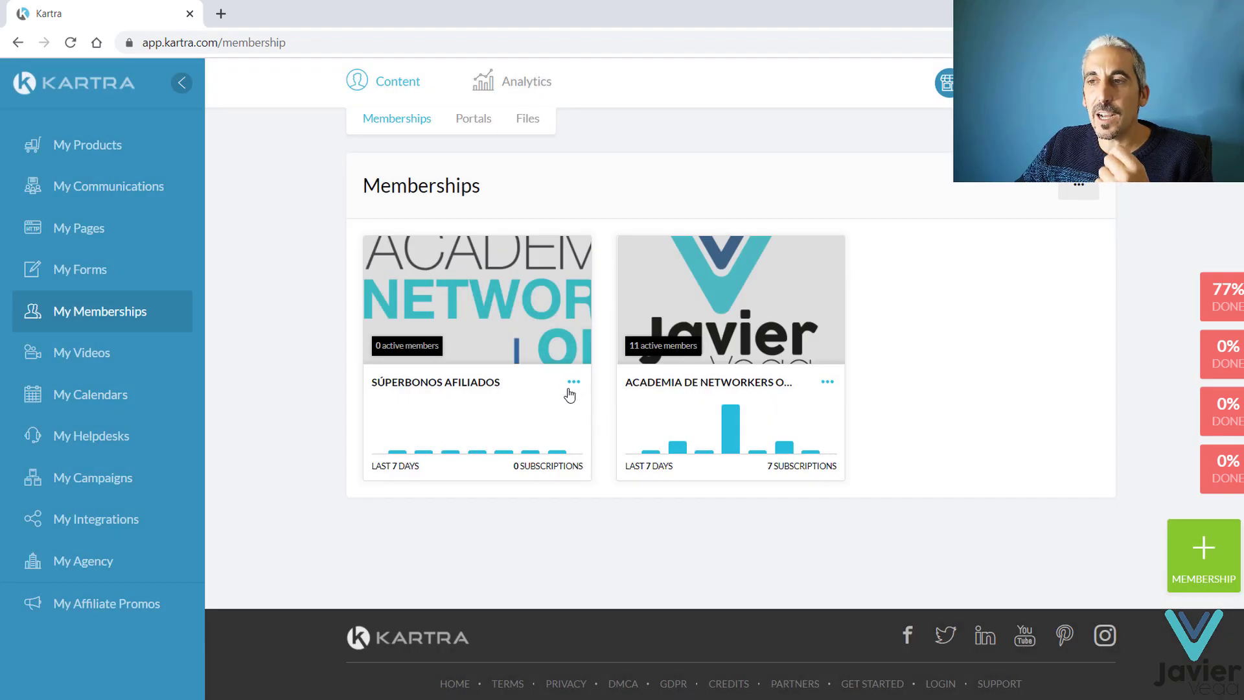
pyautogui.click(827, 384)
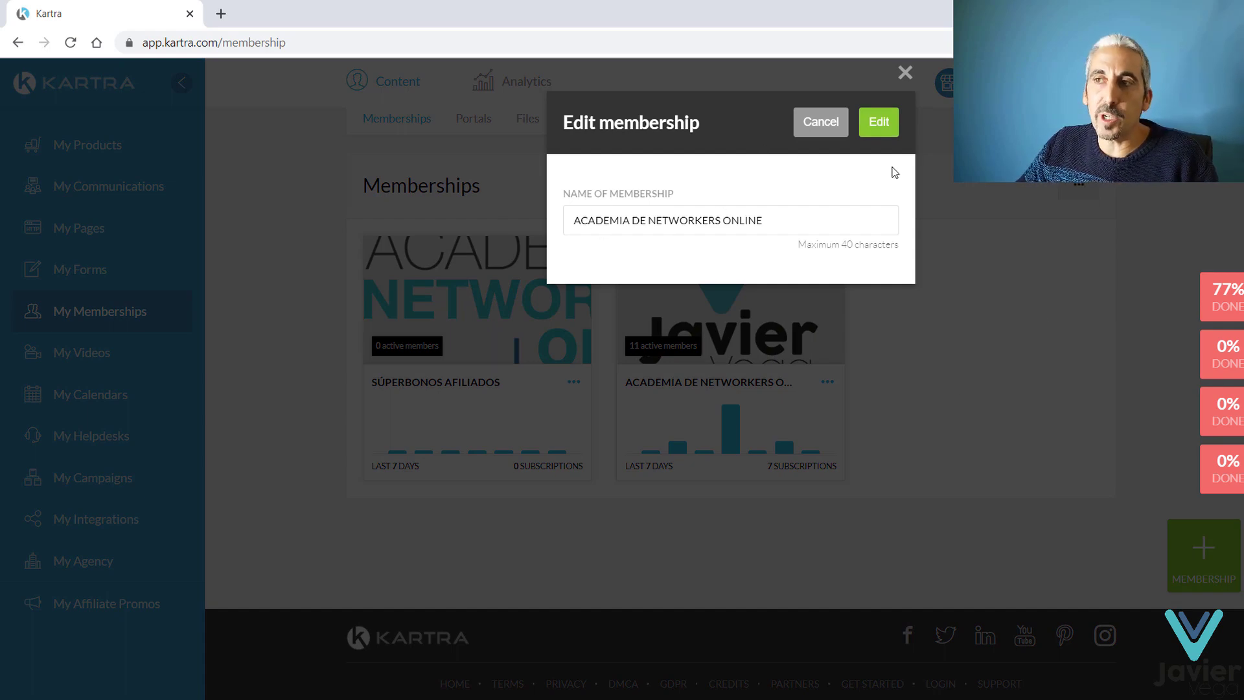
pyautogui.click(879, 124)
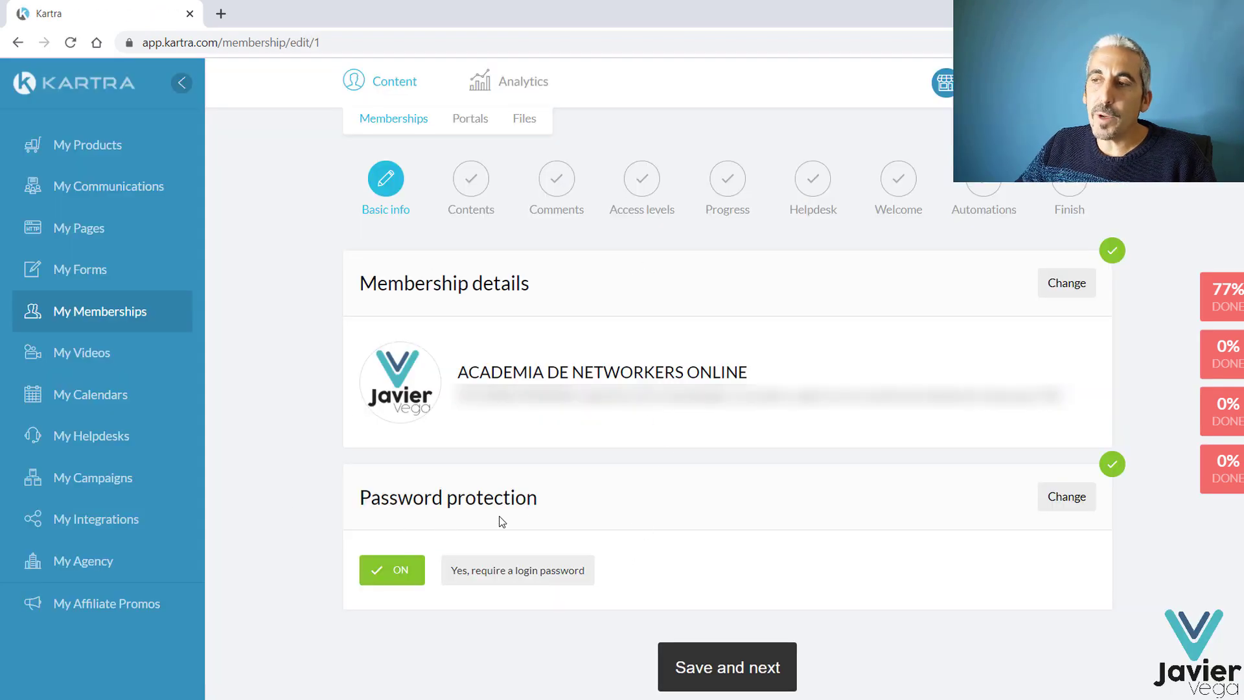
# Review the membership's password protection options and save it with "Access is password protected" selected.
pyautogui.scroll(-3, 502, 522)
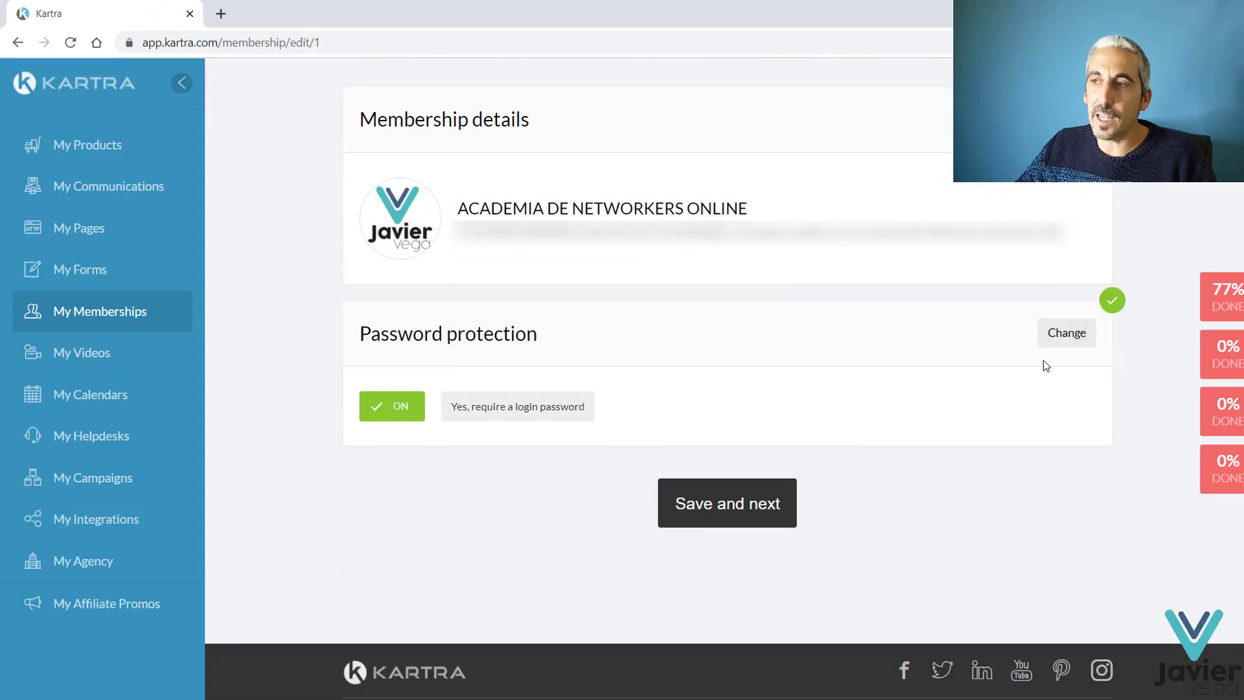
pyautogui.click(1055, 336)
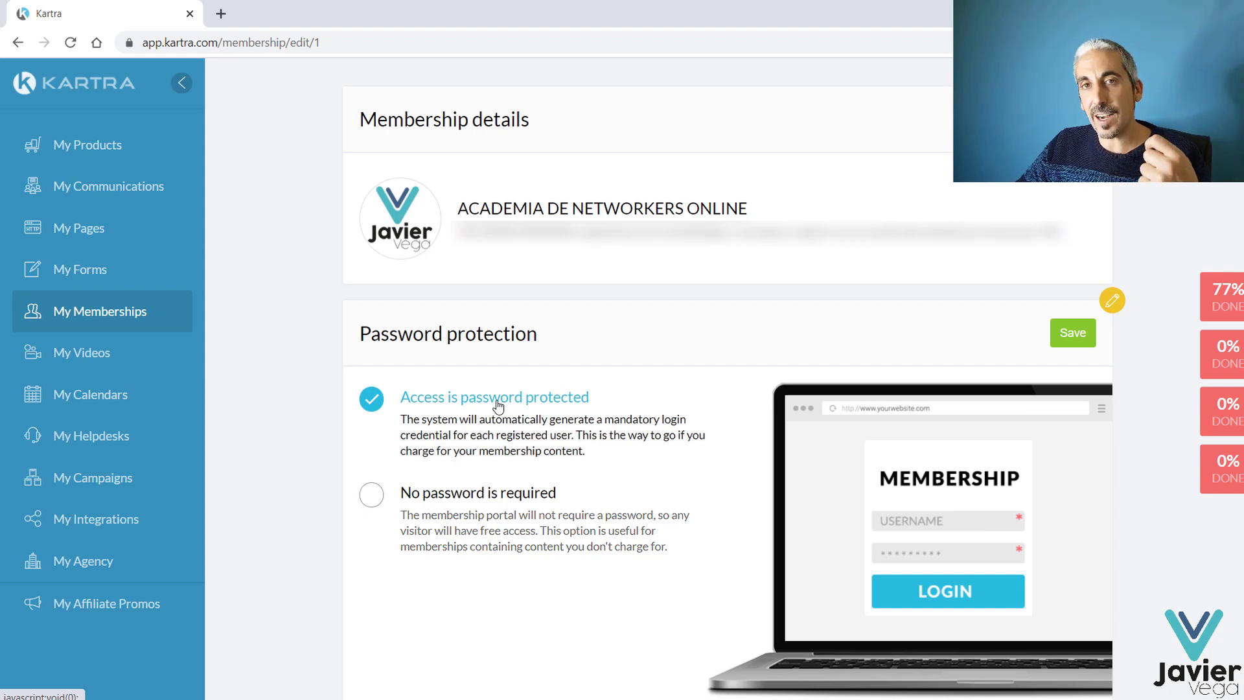
pyautogui.scroll(-4, 720, 367)
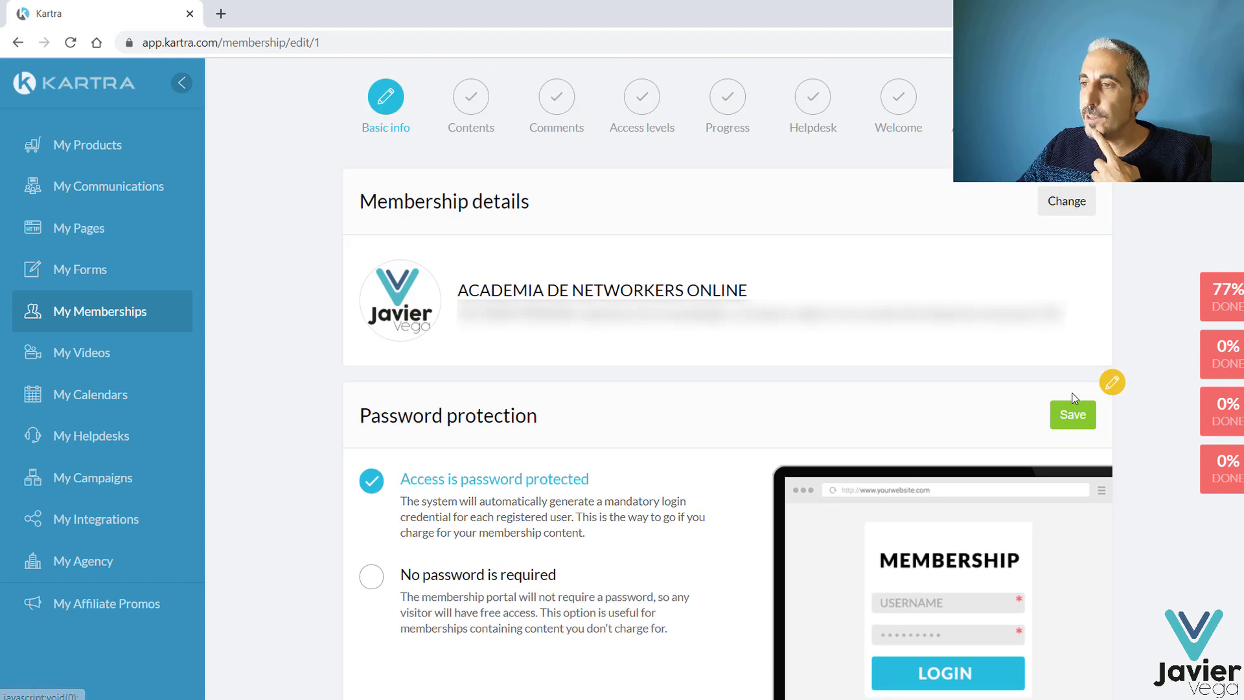
pyautogui.click(1072, 415)
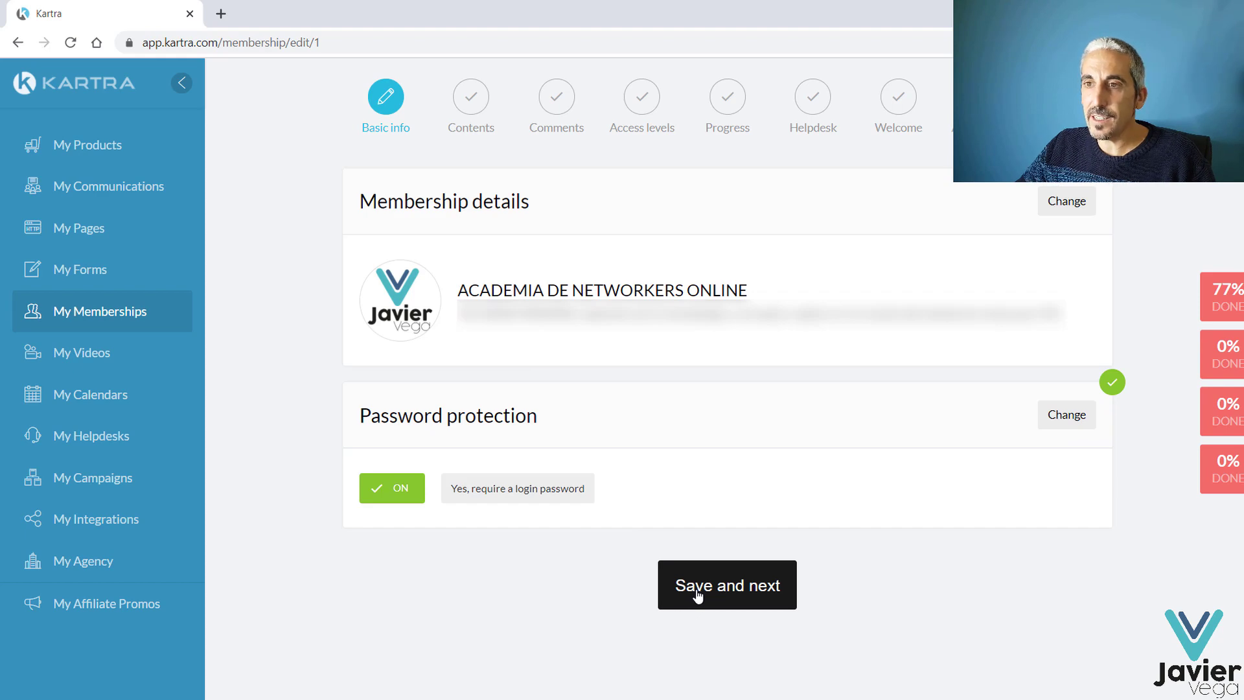
# Open the membership details to review the name, description and promotional page, and save the basic info to continue to the contents stage.
pyautogui.click(502, 277)
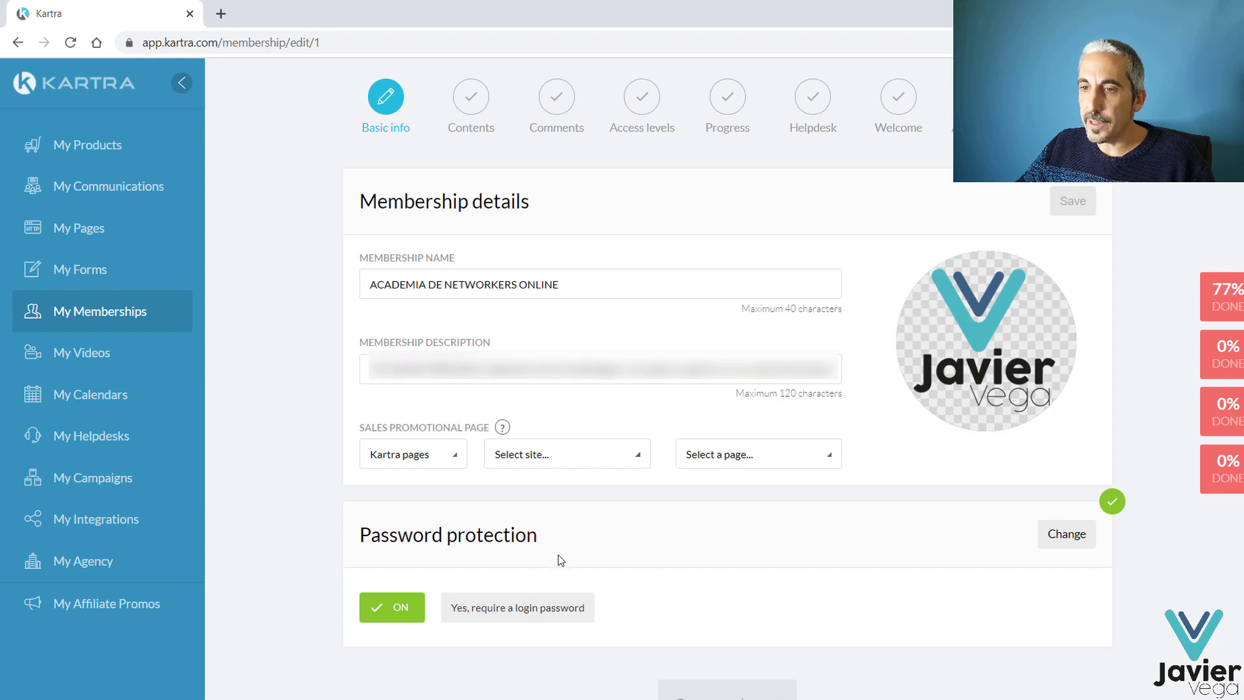
pyautogui.scroll(-4, 555, 558)
pyautogui.scroll(5, 733, 482)
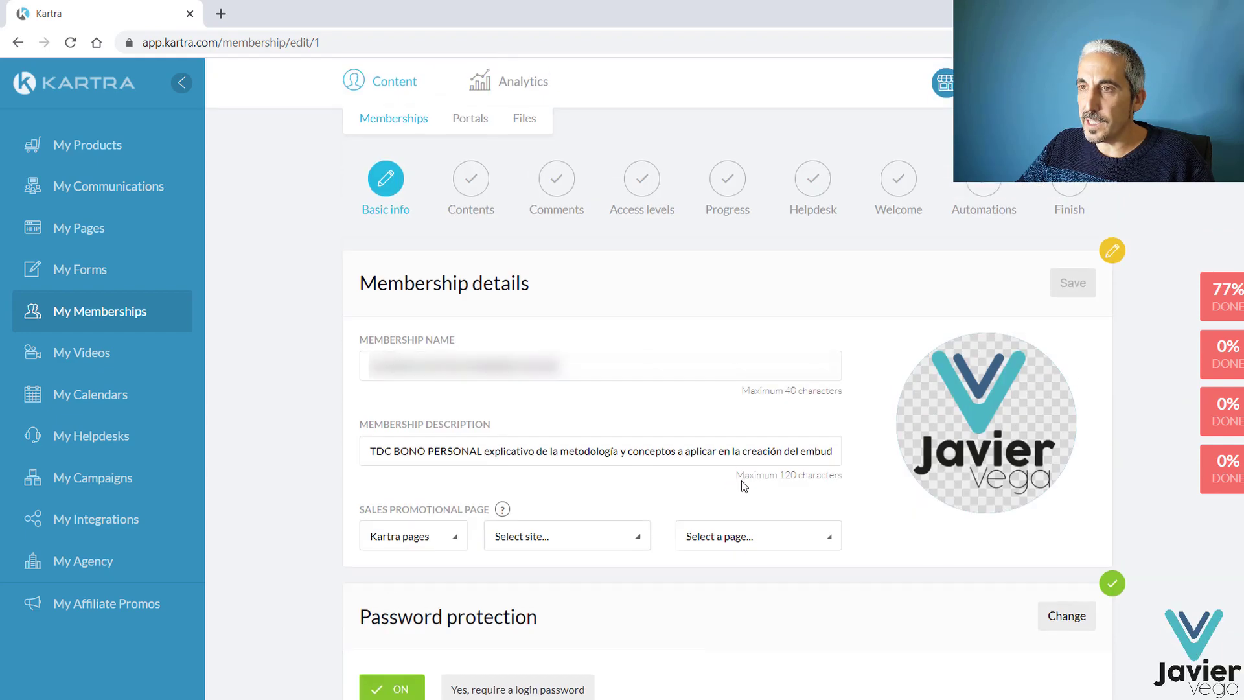
pyautogui.scroll(-5, 1011, 363)
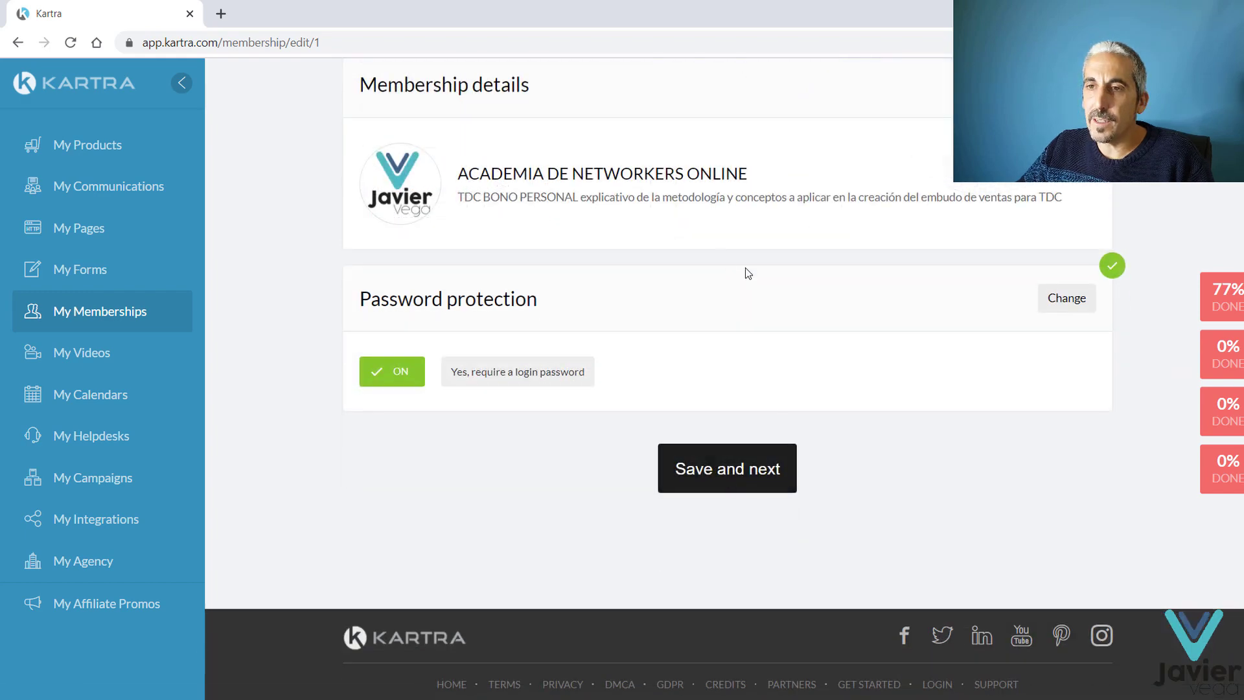
pyautogui.click(747, 477)
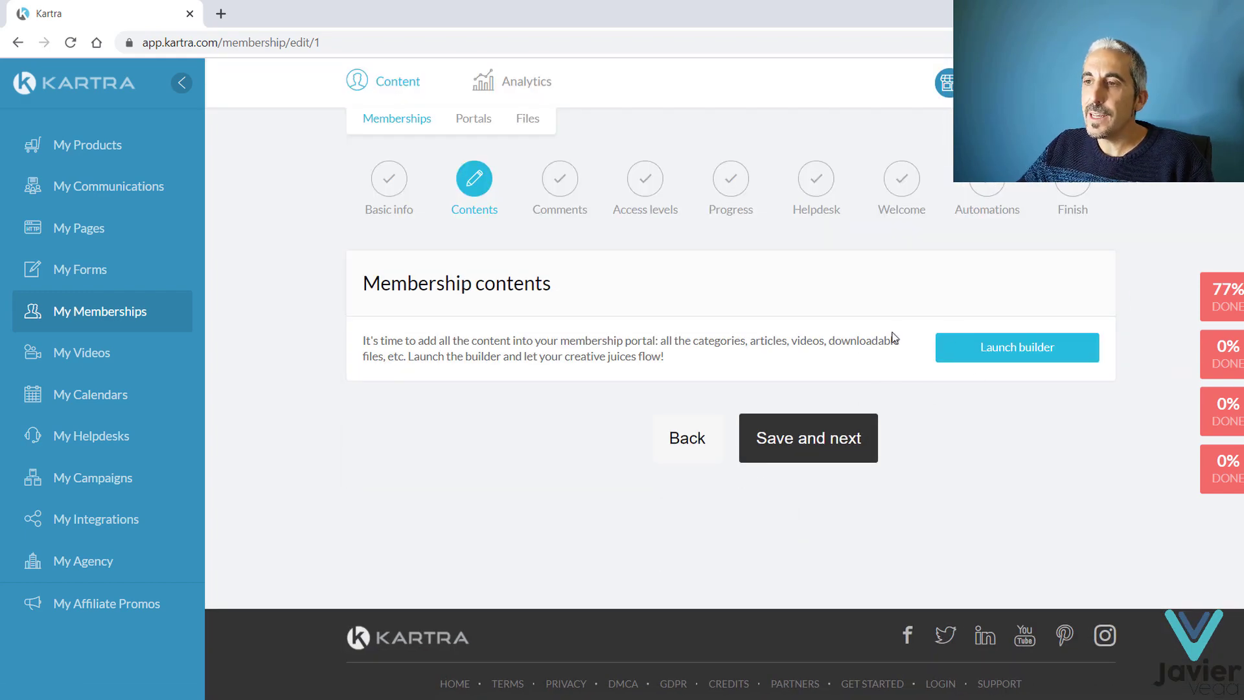
# Launch the membership content builder and add a navigation category named "prueba" with no subcategories.
pyautogui.click(989, 352)
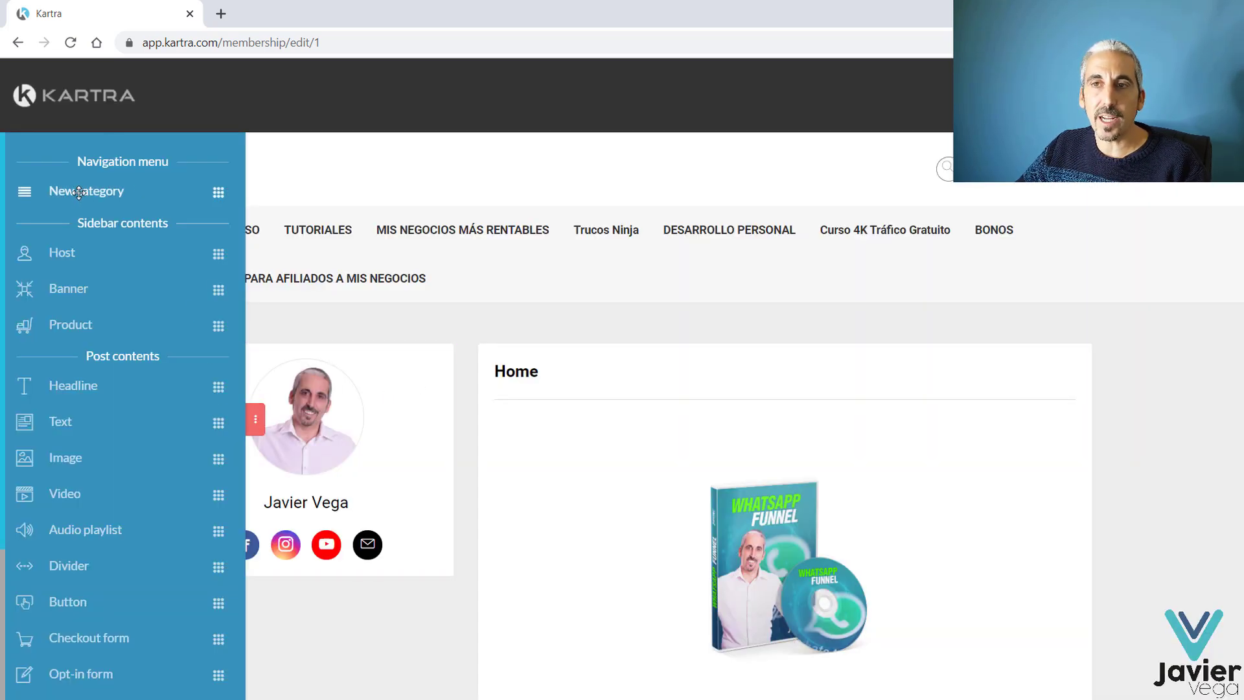
pyautogui.moveTo(78, 192); pyautogui.dragTo(837, 283)
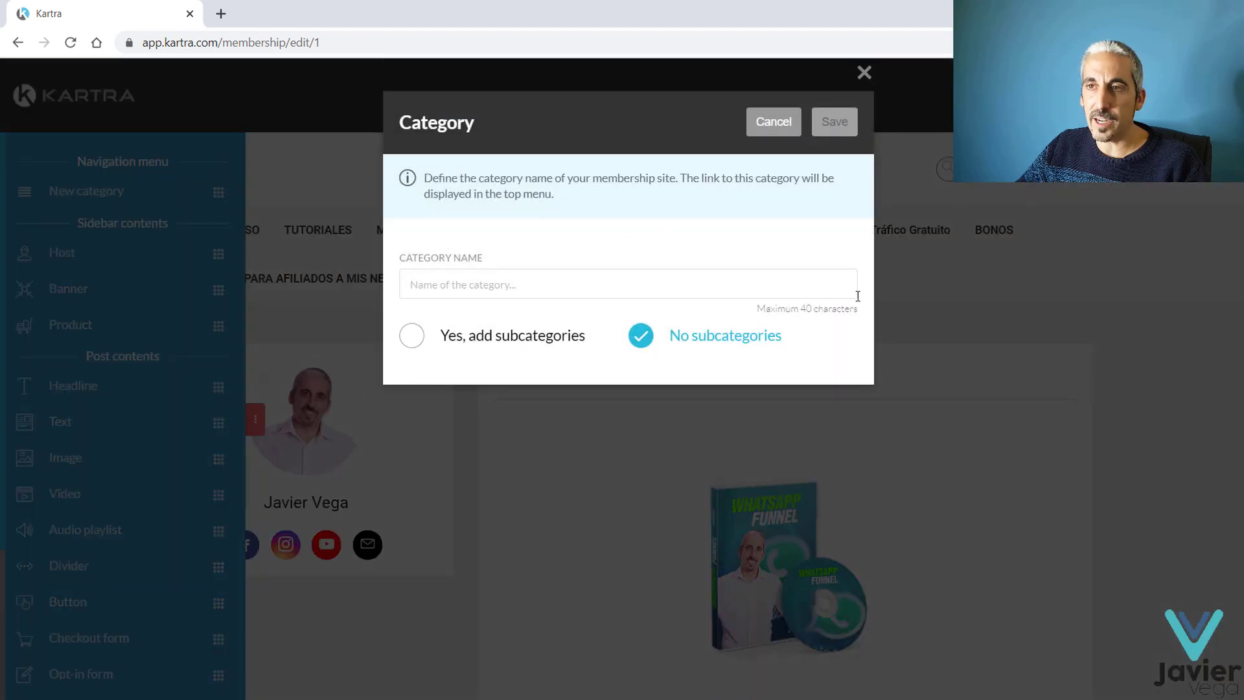
pyautogui.click(578, 288)
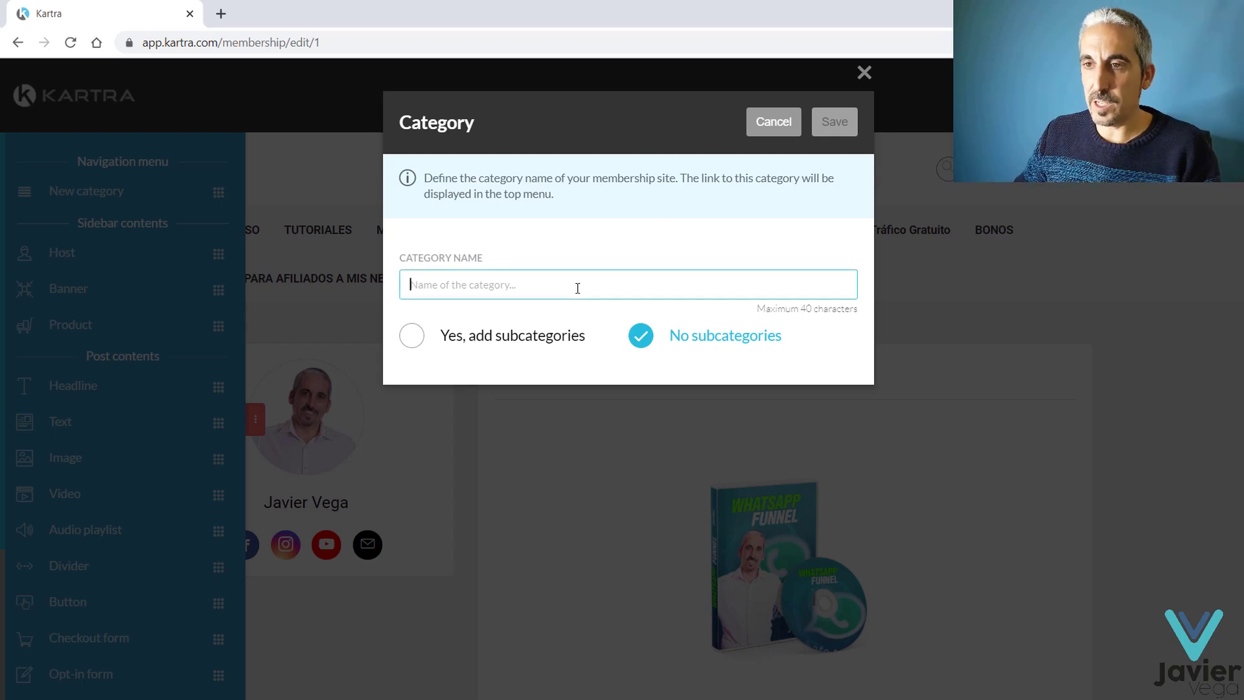
pyautogui.write('prueba')
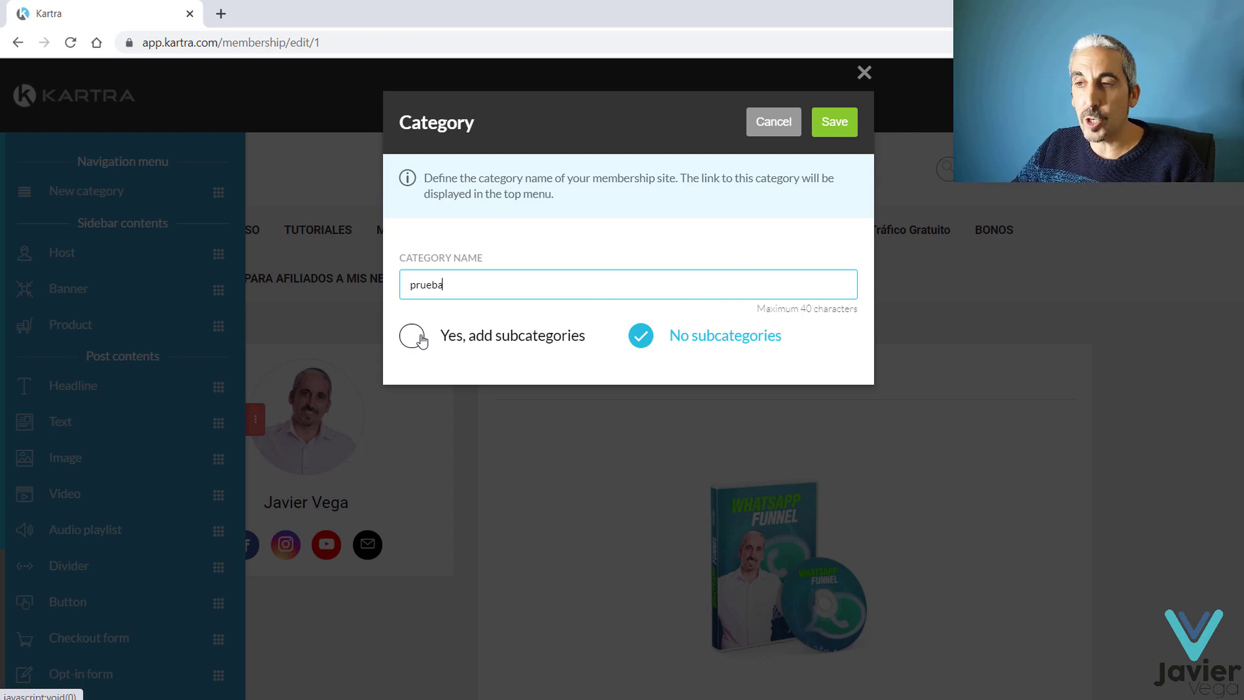
pyautogui.click(841, 132)
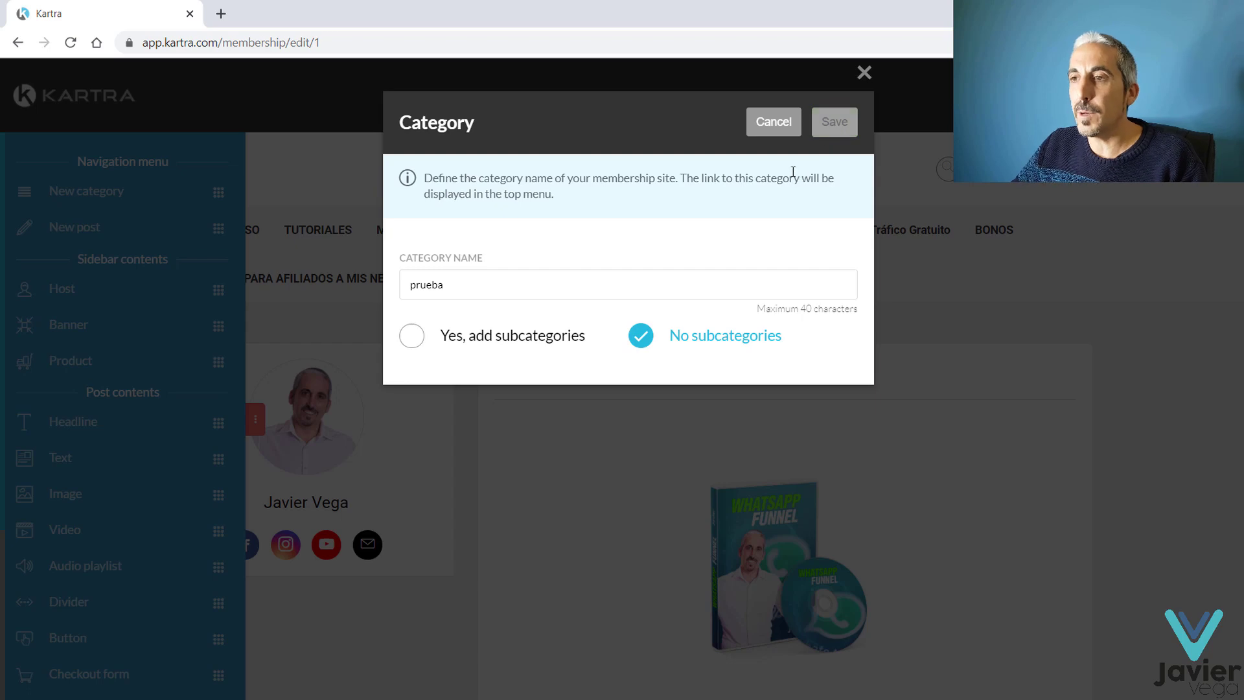
pyautogui.moveTo(472, 287)
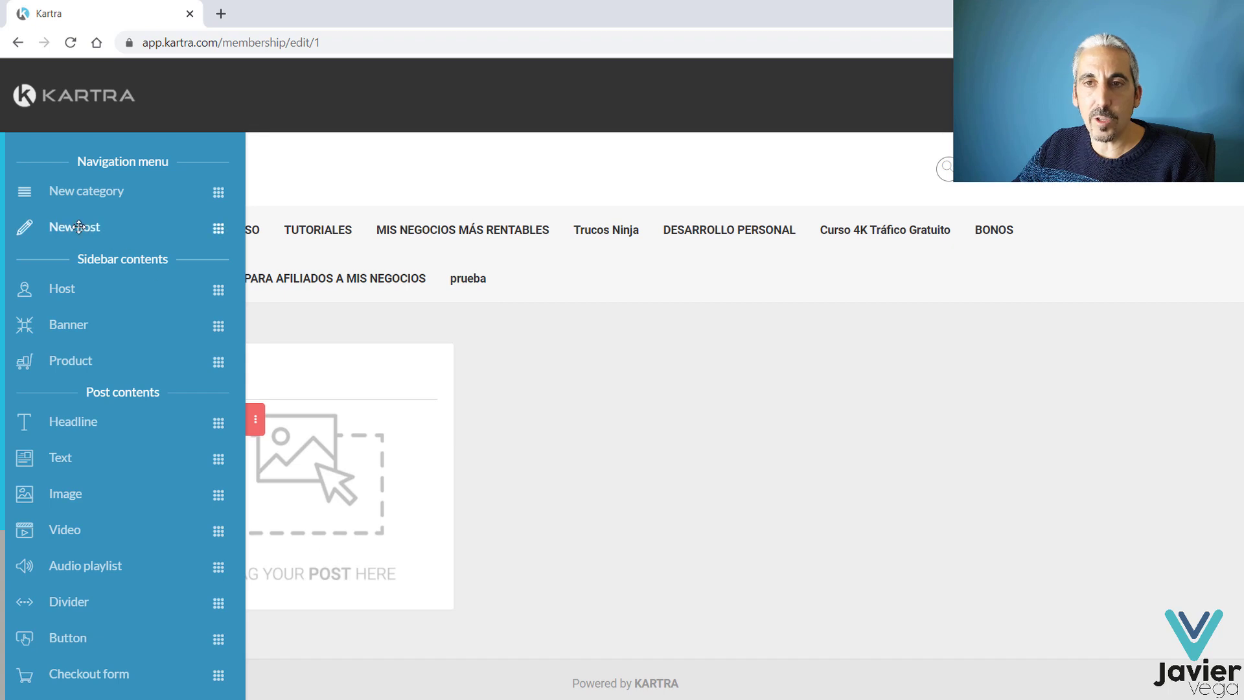
# Add a new post to the "prueba" category and choose the play symbol as its icon.
pyautogui.moveTo(80, 228); pyautogui.dragTo(292, 455)
pyautogui.moveTo(316, 446); pyautogui.dragTo(329, 447)
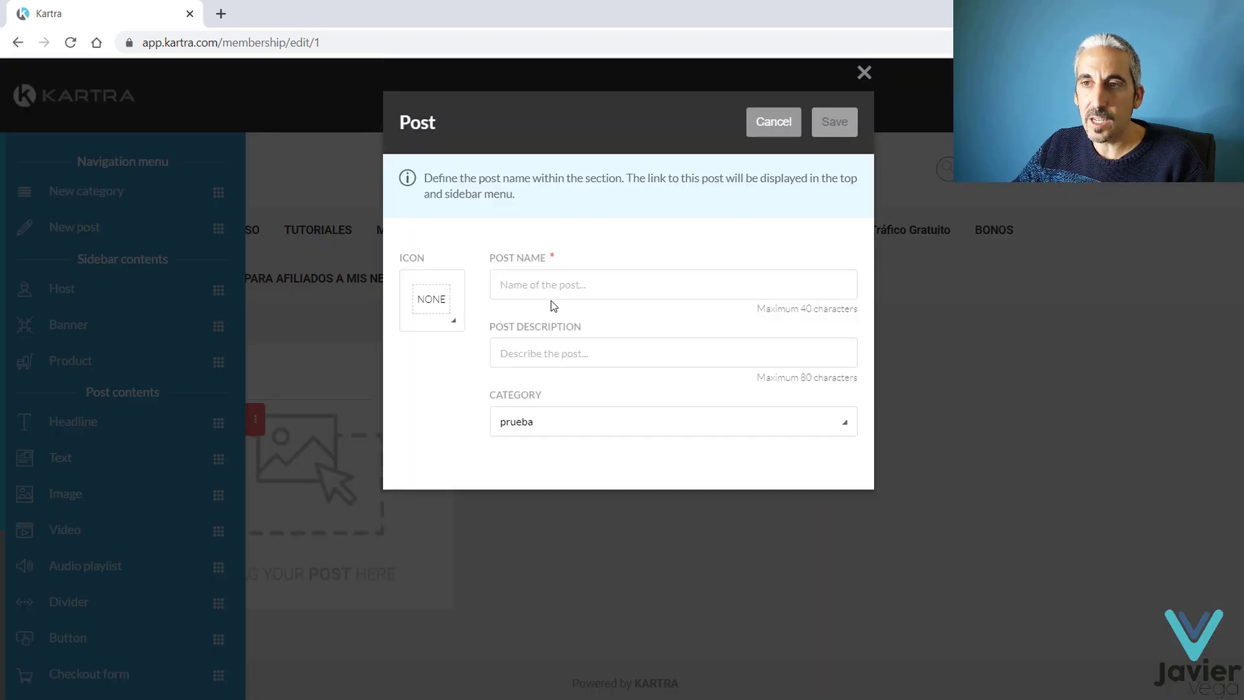
pyautogui.click(450, 329)
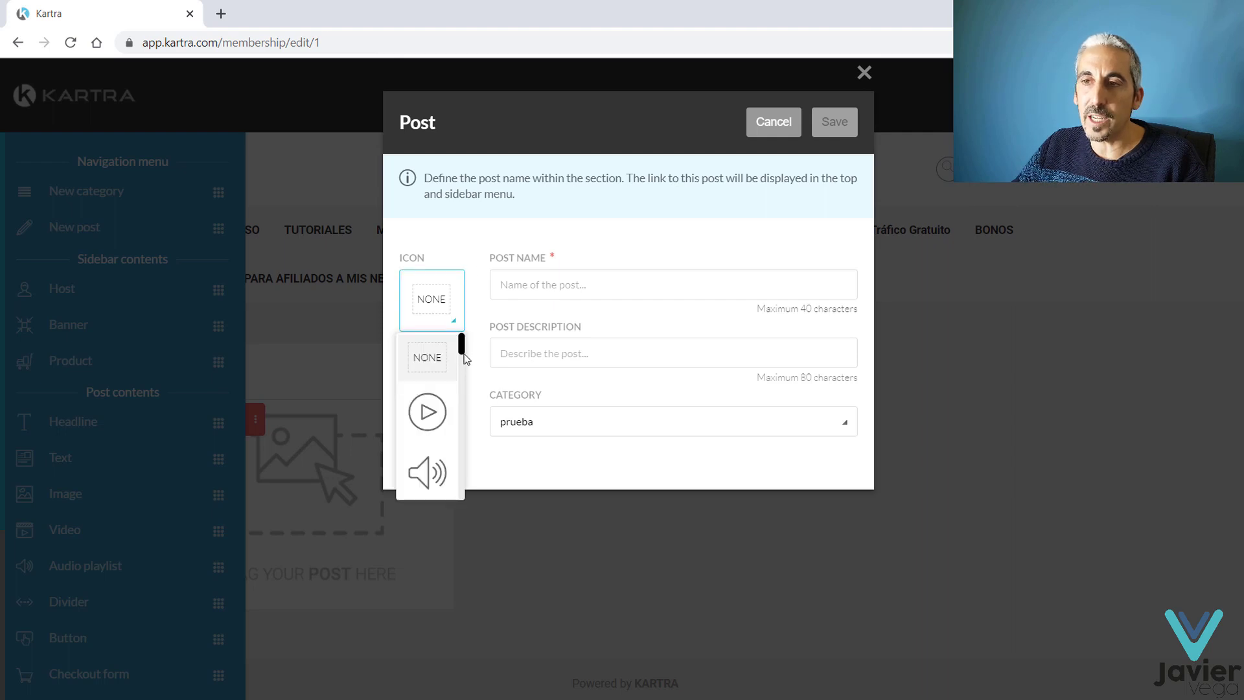
pyautogui.moveTo(463, 347)
pyautogui.mouseDown()
pyautogui.moveTo(449, 495)
pyautogui.moveTo(456, 341)
pyautogui.mouseUp()
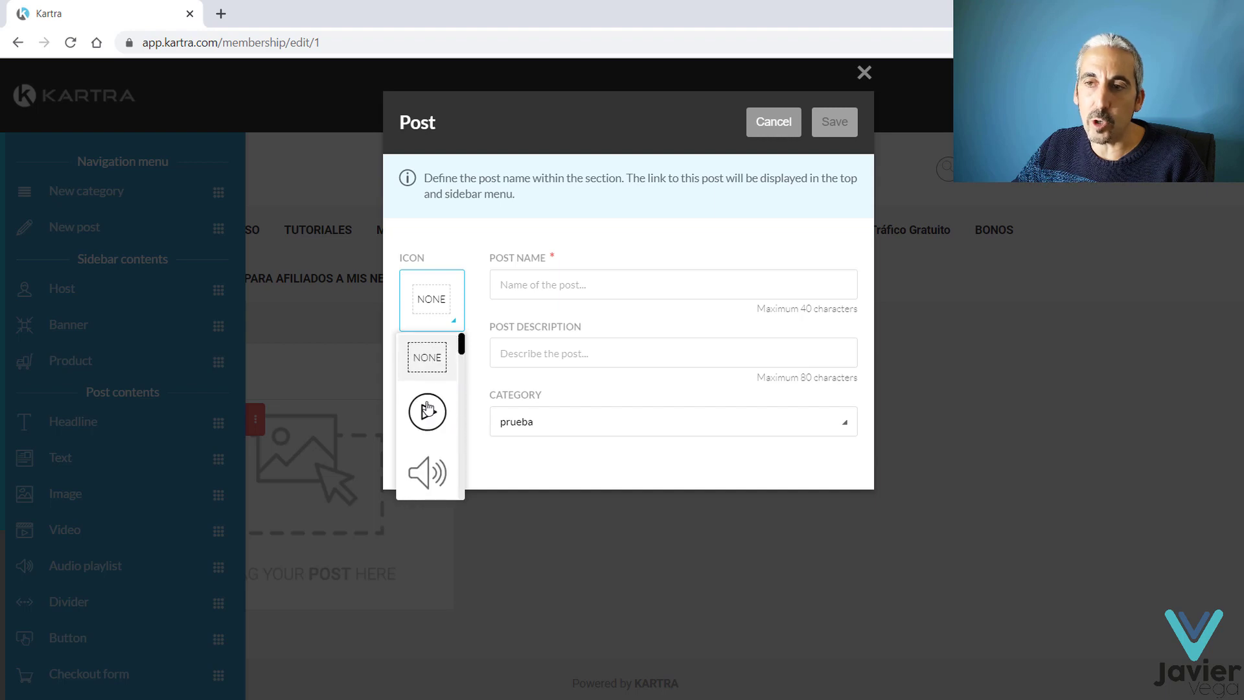
pyautogui.click(428, 412)
# Browse through the available post icons and keep the play symbol selected.
pyautogui.click(449, 318)
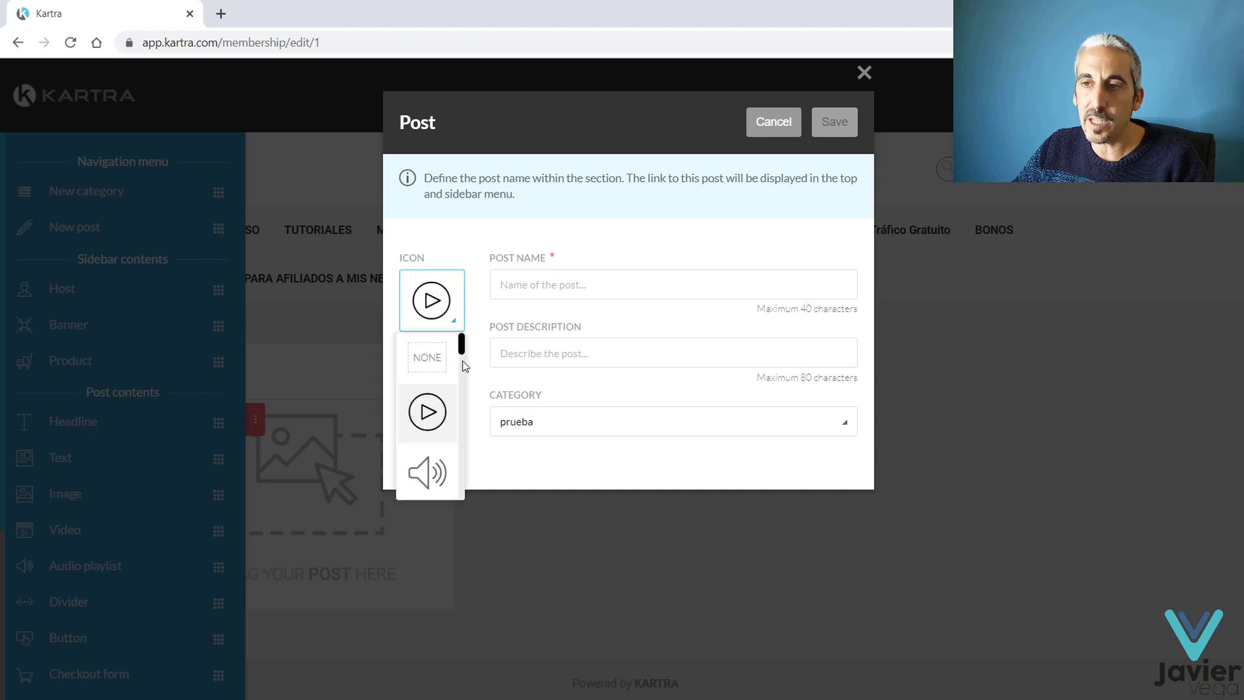
pyautogui.scroll(-2, 464, 358)
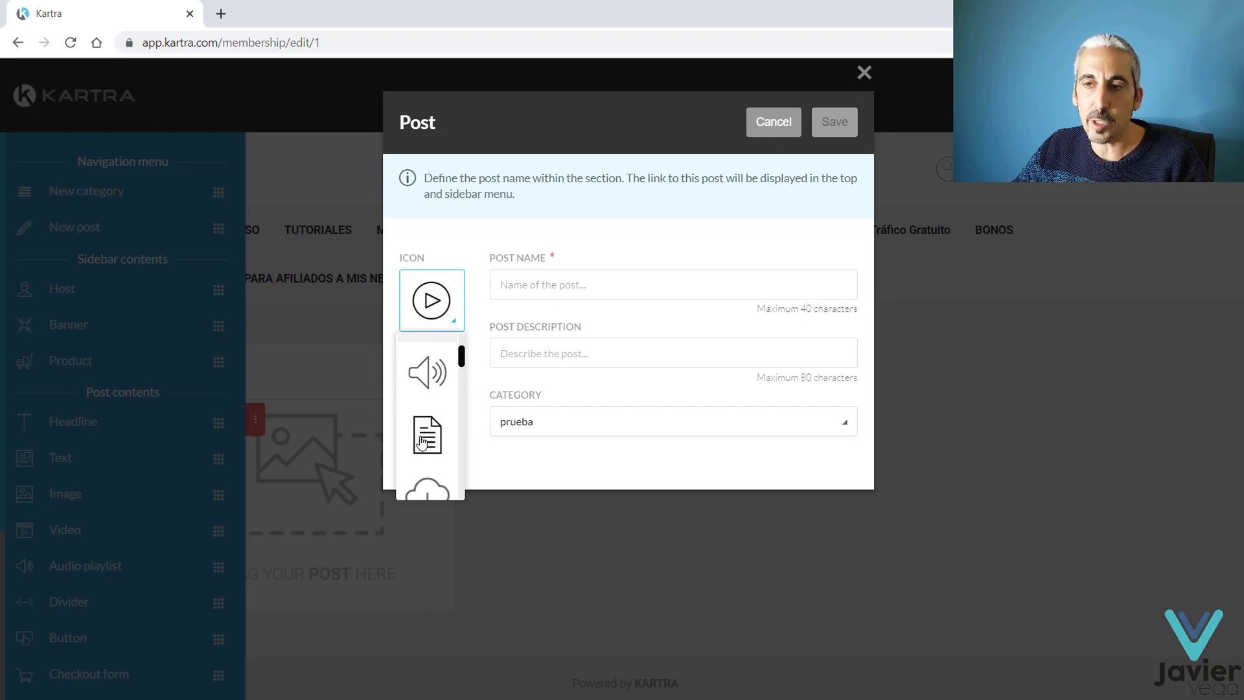
pyautogui.scroll(-2, 425, 415)
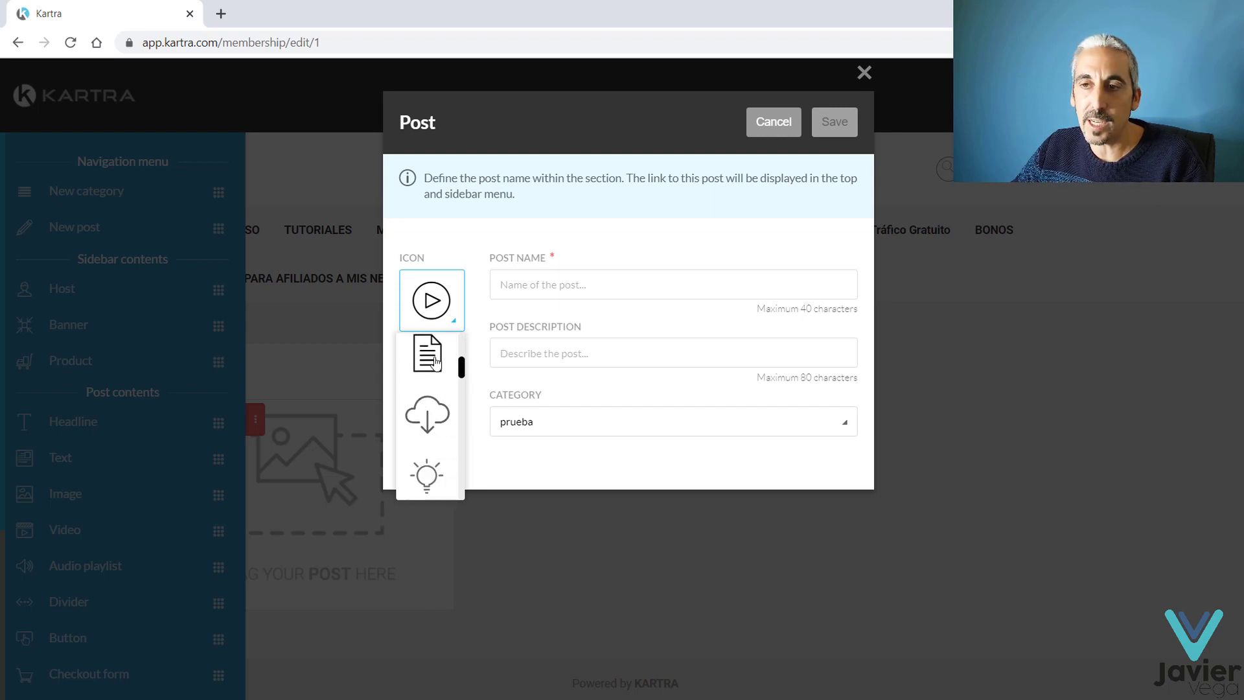
pyautogui.scroll(-1, 427, 389)
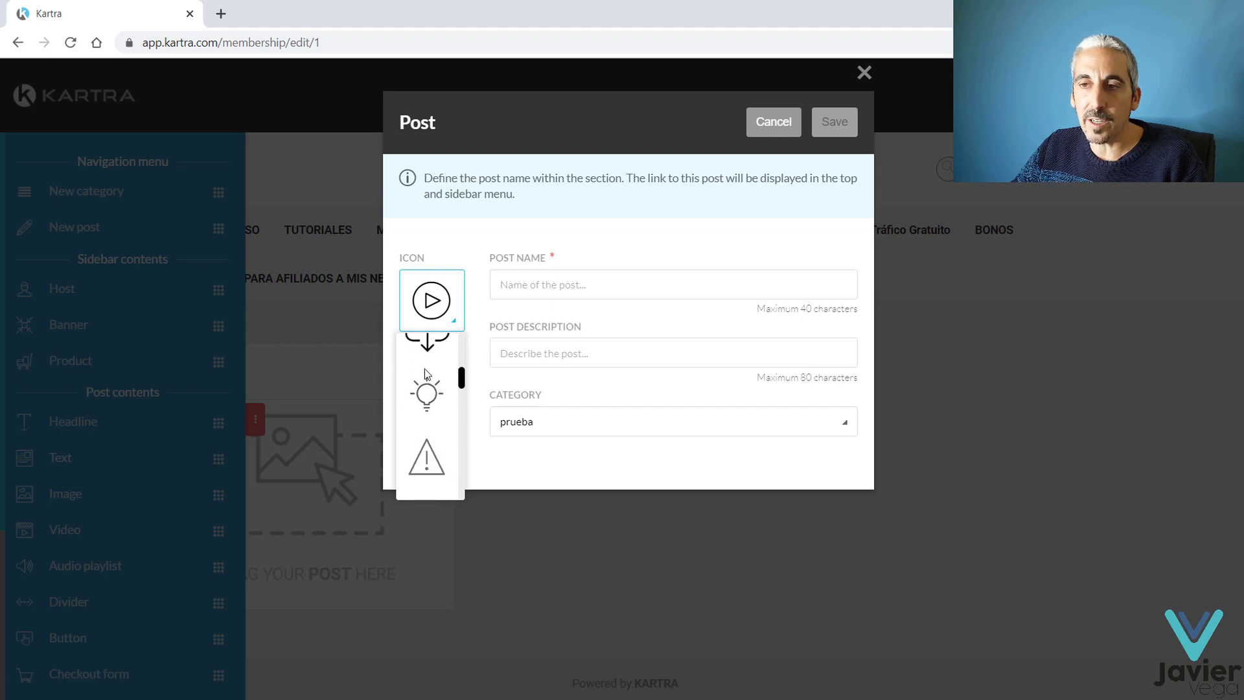
pyautogui.scroll(-1, 430, 390)
pyautogui.scroll(-3, 432, 408)
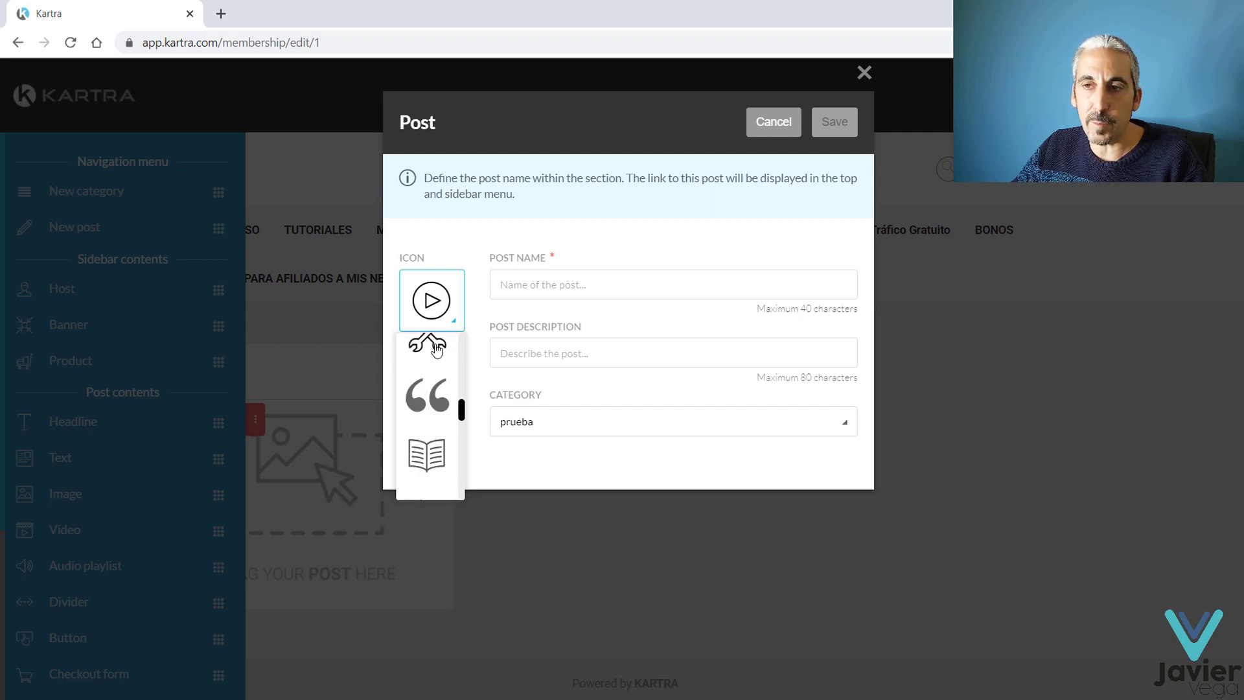
pyautogui.scroll(-5, 433, 422)
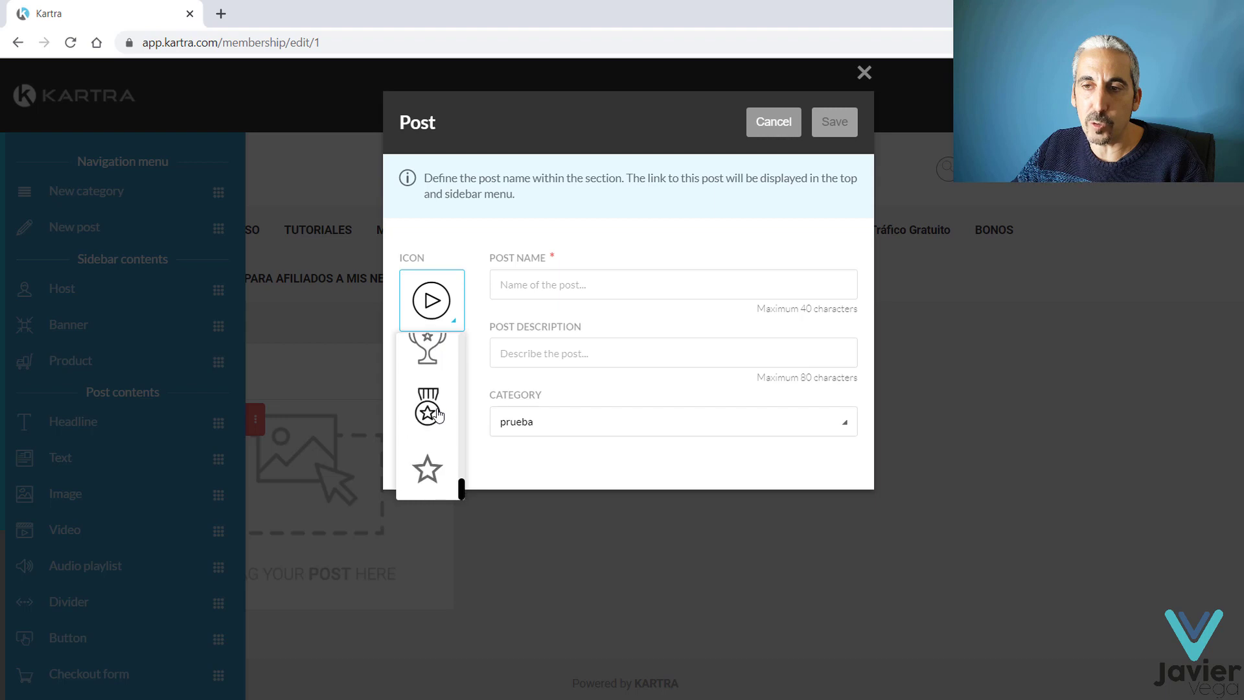
pyautogui.scroll(10, 439, 402)
pyautogui.scroll(2, 439, 402)
pyautogui.click(430, 412)
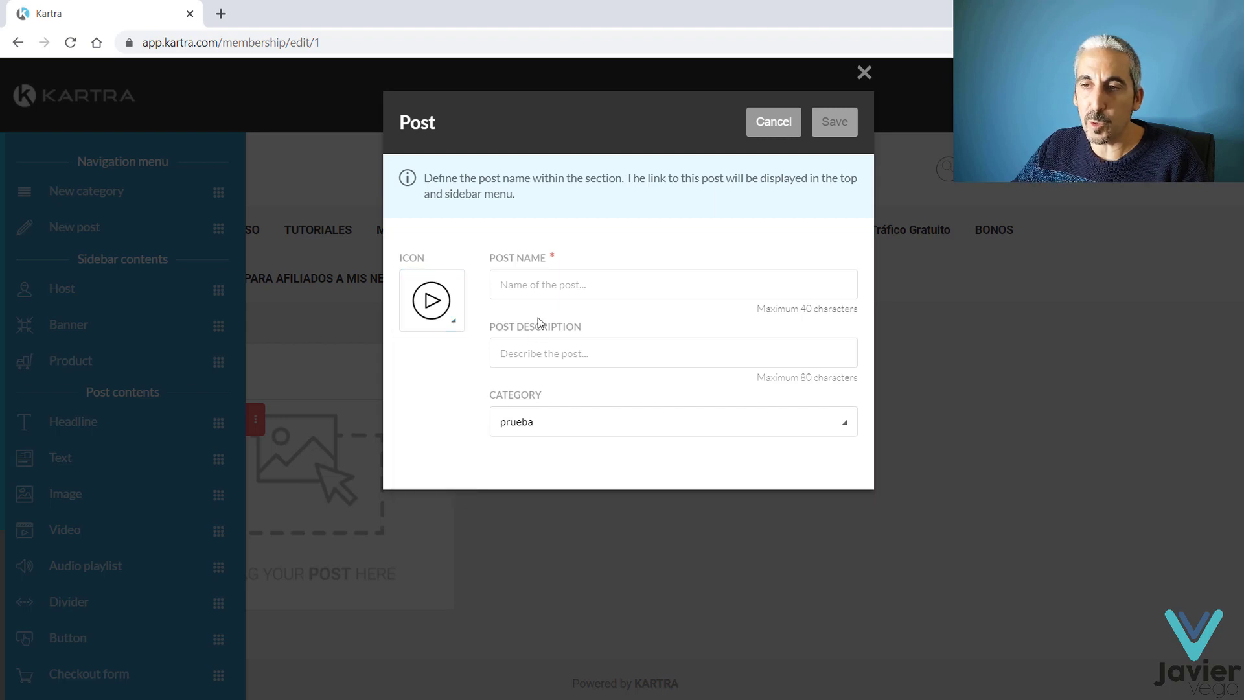
# Name the new post "DESARROLLO PERSONAL" and describe it as "Vídeo de desarrollo personal".
pyautogui.click(562, 285)
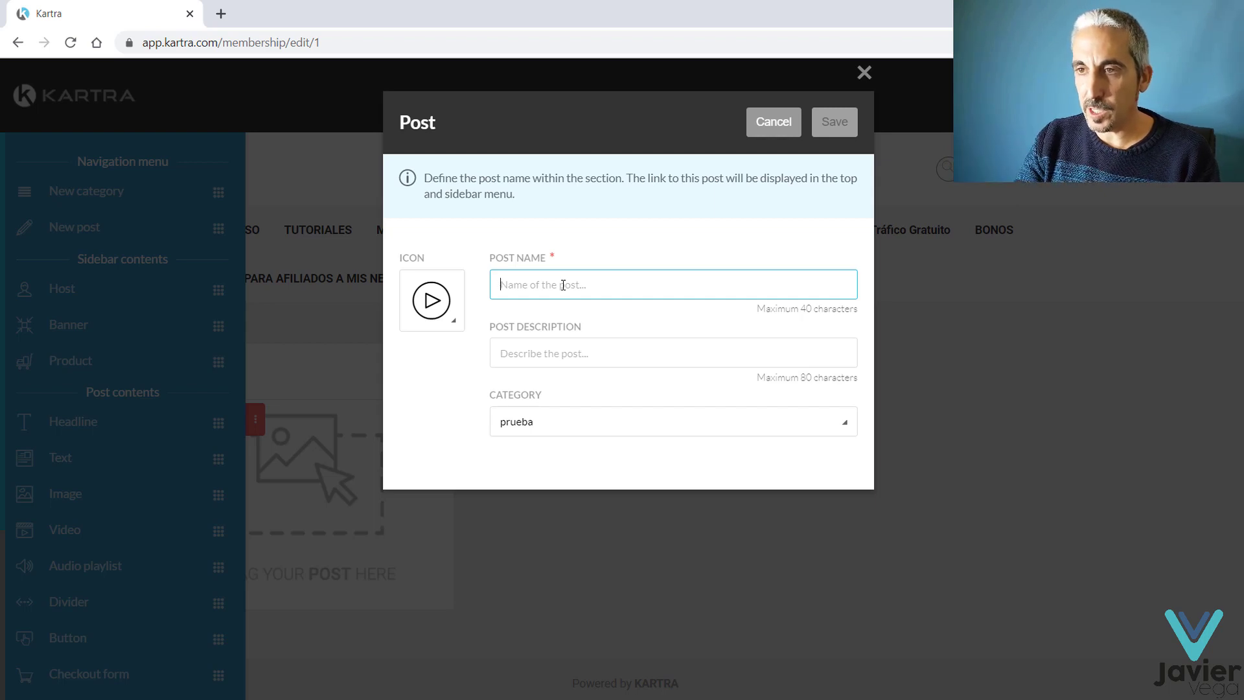
pyautogui.write('DESARROLLO PERSONAL')
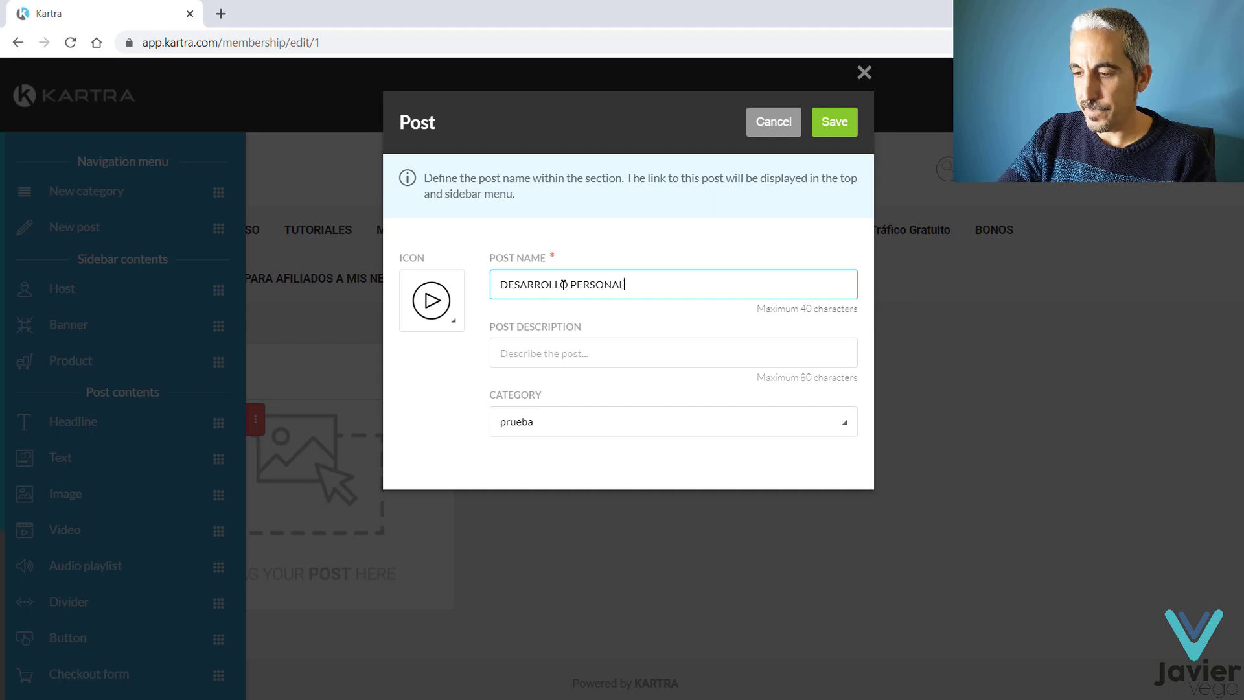
pyautogui.click(541, 356)
pyautogui.write('Vídeo de desarro')
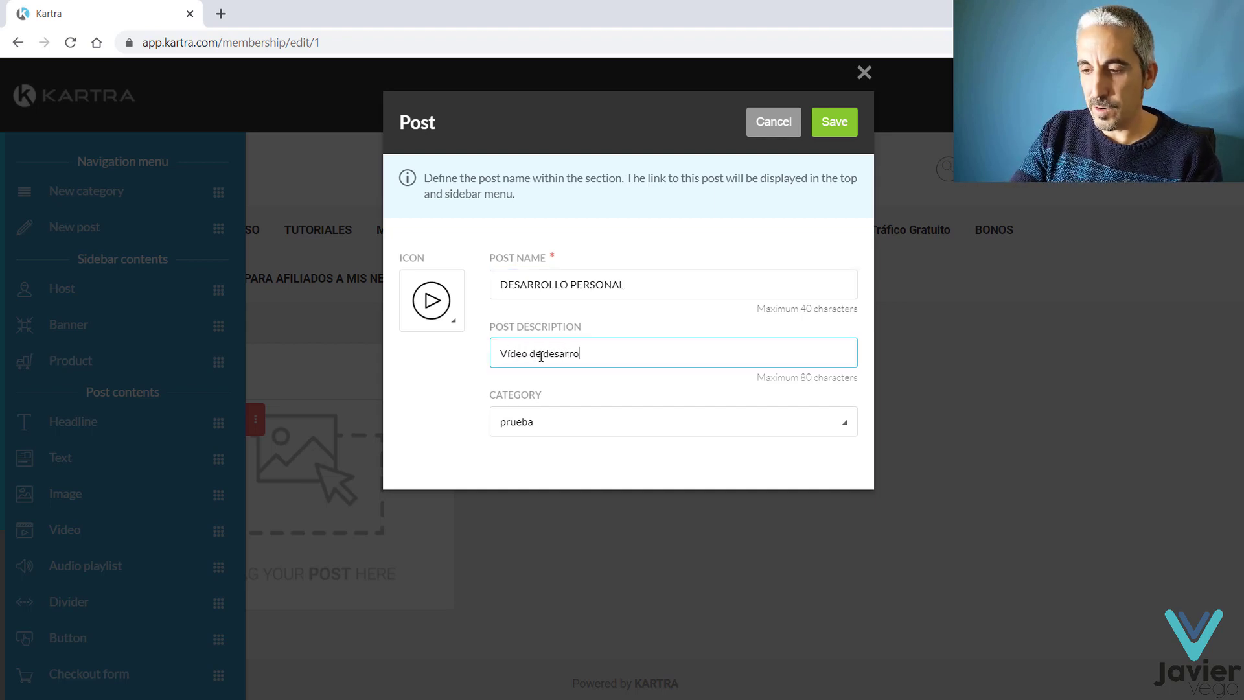
pyautogui.write('oloo personal')
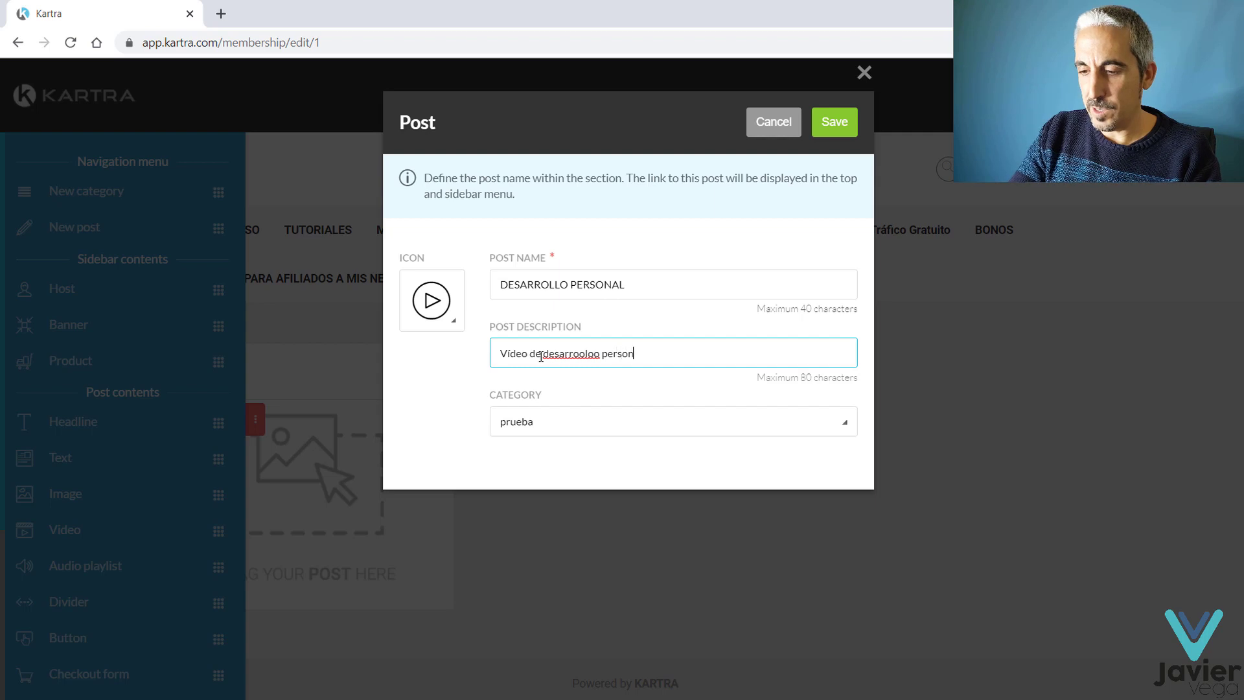
pyautogui.doubleClick(574, 354)
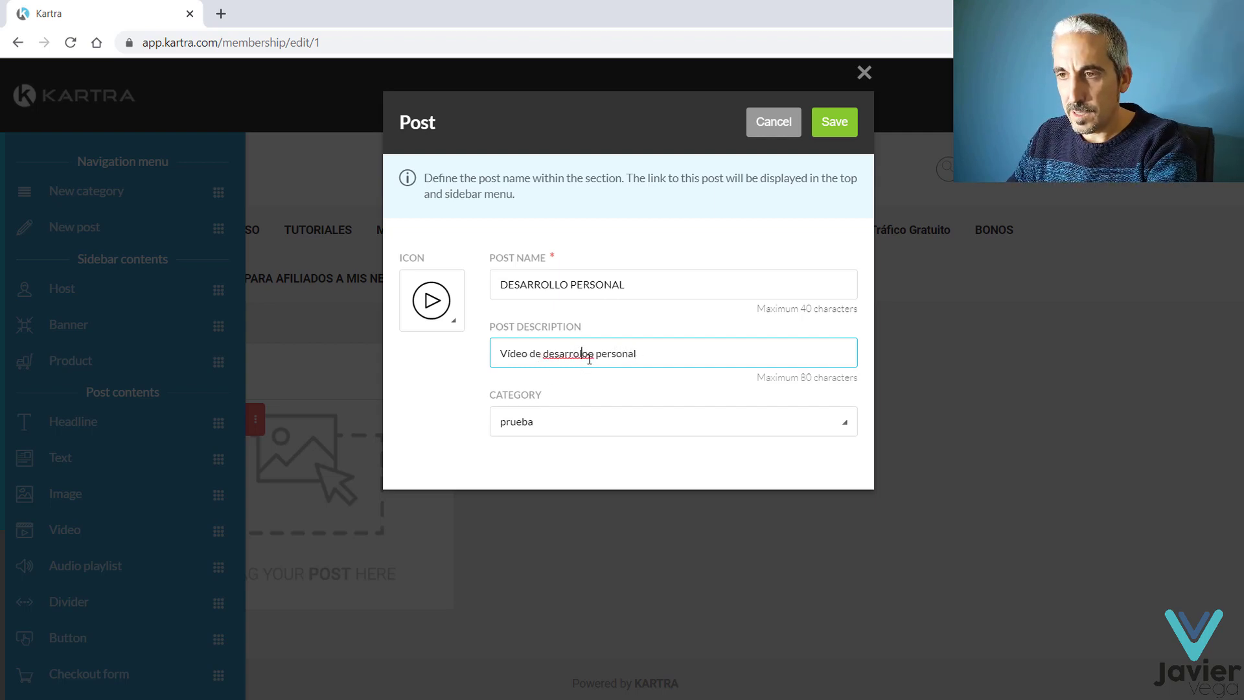
pyautogui.write('desarrollo')
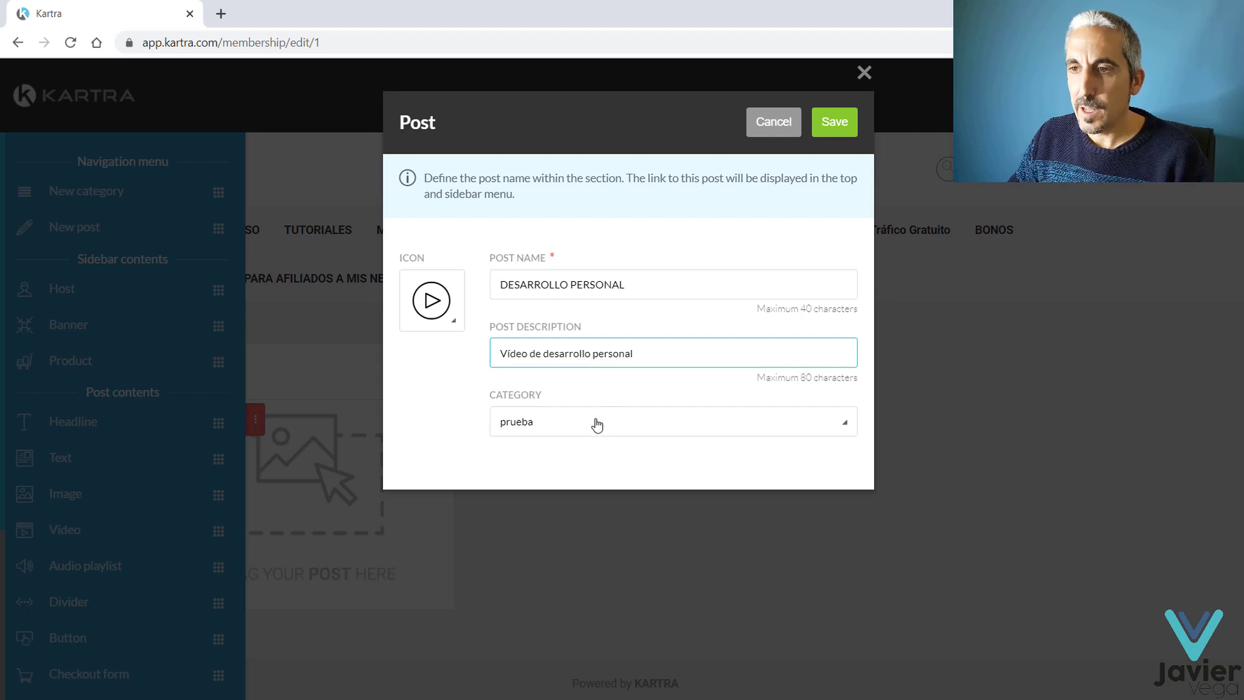
# Keep the post assigned to the "prueba" category and save it.
pyautogui.click(594, 424)
pyautogui.click(596, 425)
pyautogui.click(433, 413)
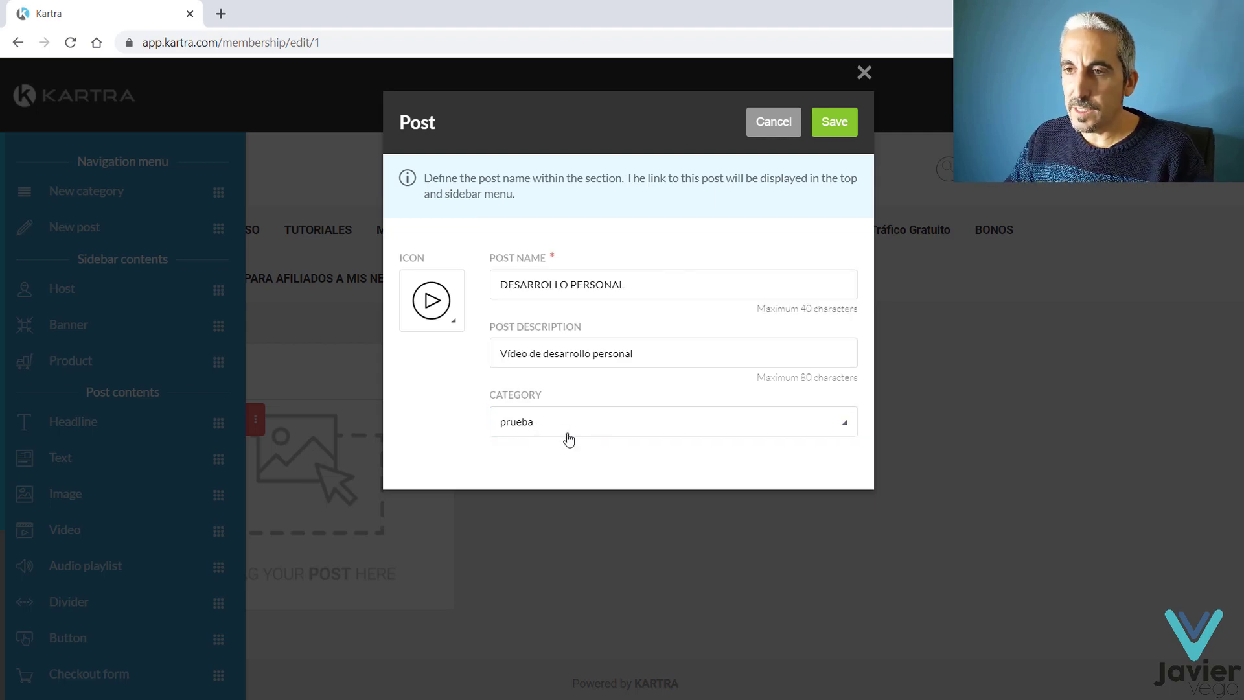
pyautogui.click(835, 122)
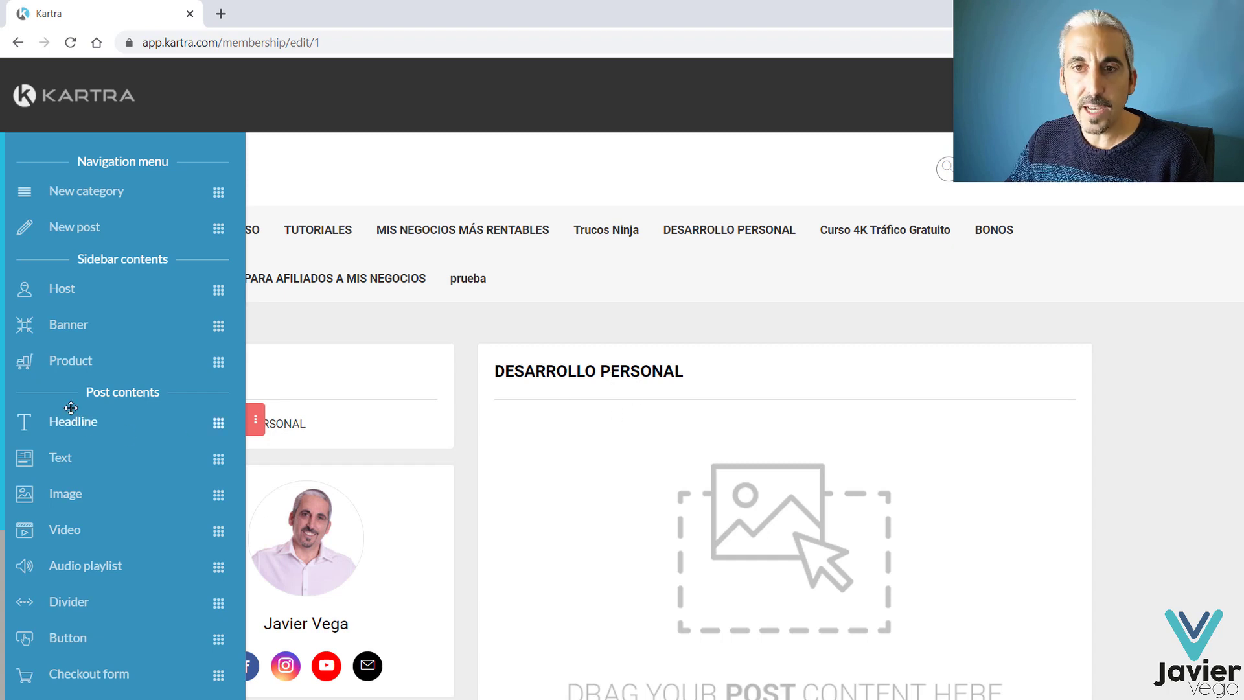
# Add a headline to the post and replace its placeholder text with "Vídeos de desarrollo Personal".
pyautogui.moveTo(84, 432); pyautogui.dragTo(591, 435)
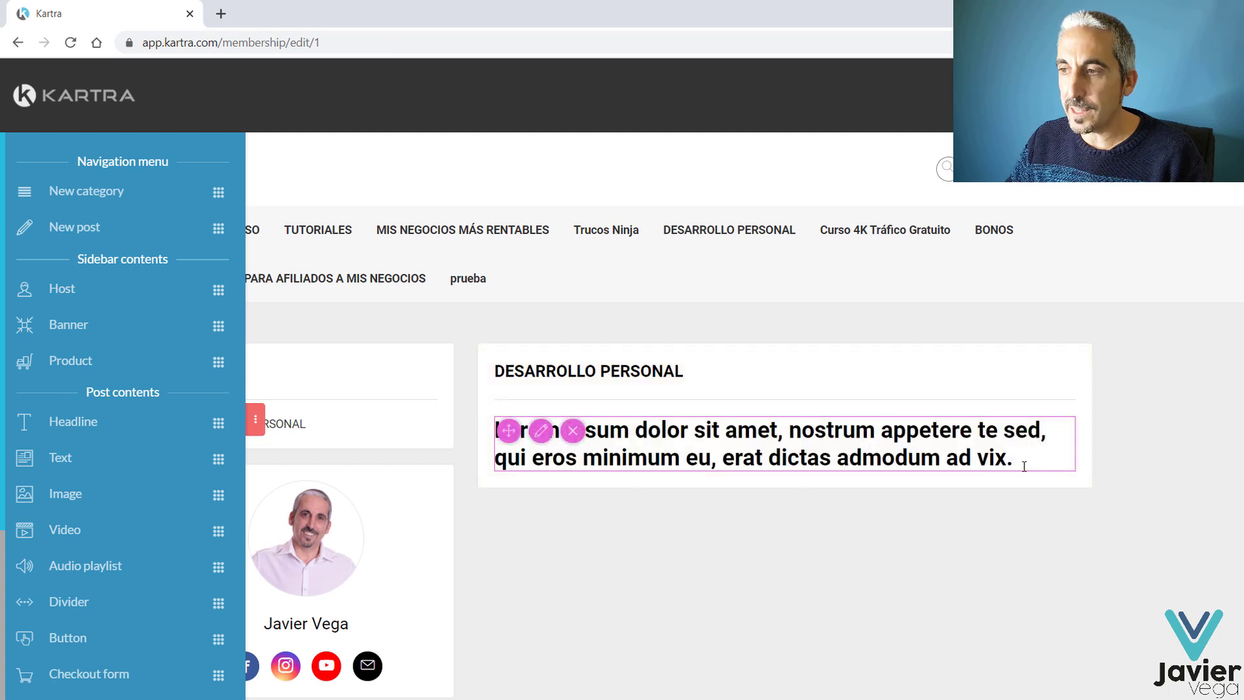
pyautogui.moveTo(1037, 462); pyautogui.dragTo(450, 422)
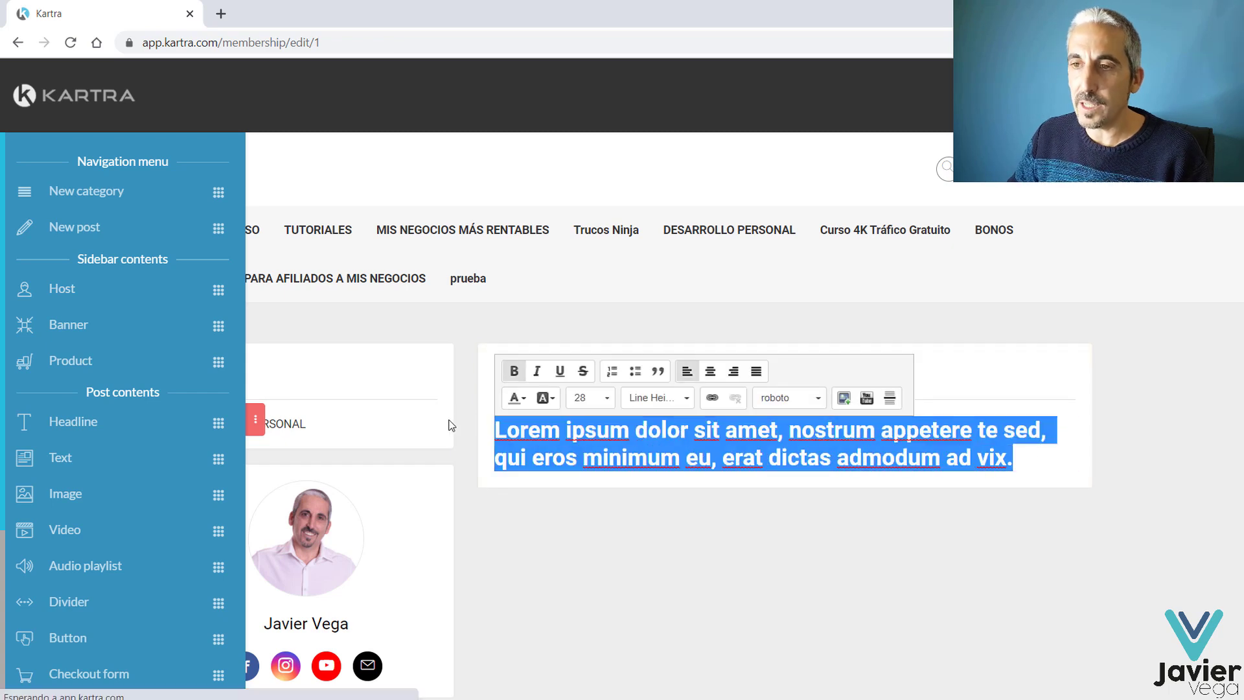
pyautogui.write('Vídeo')
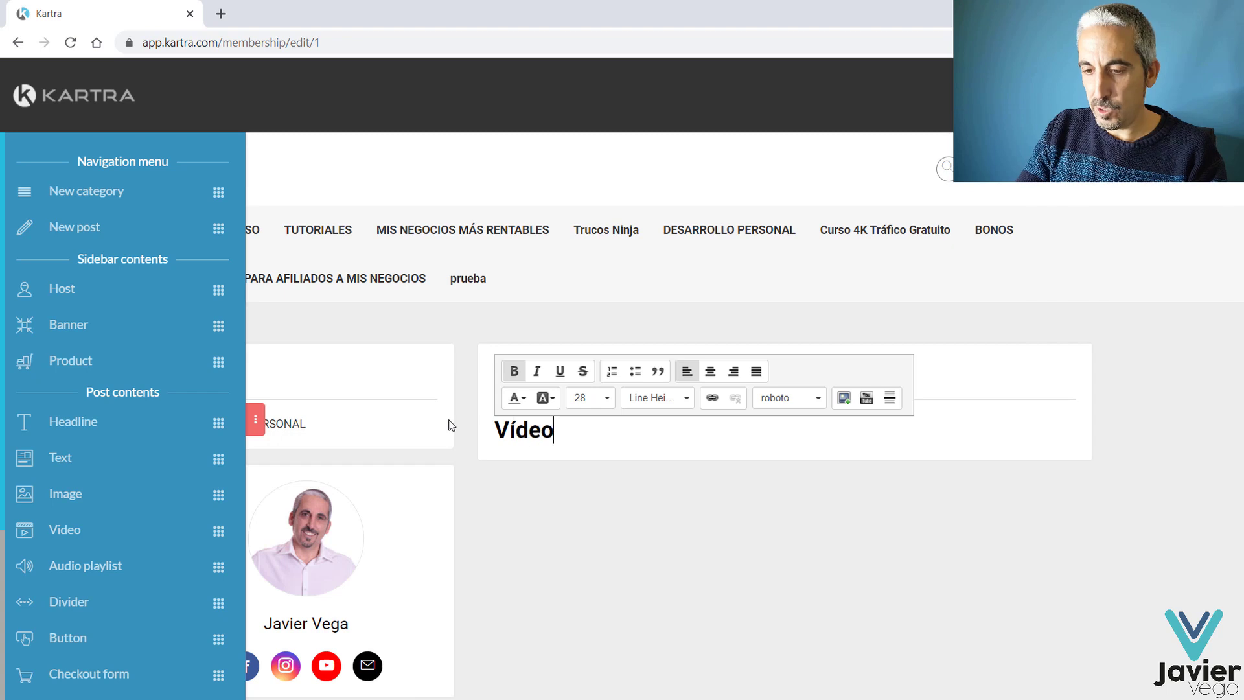
pyautogui.write('s de desa')
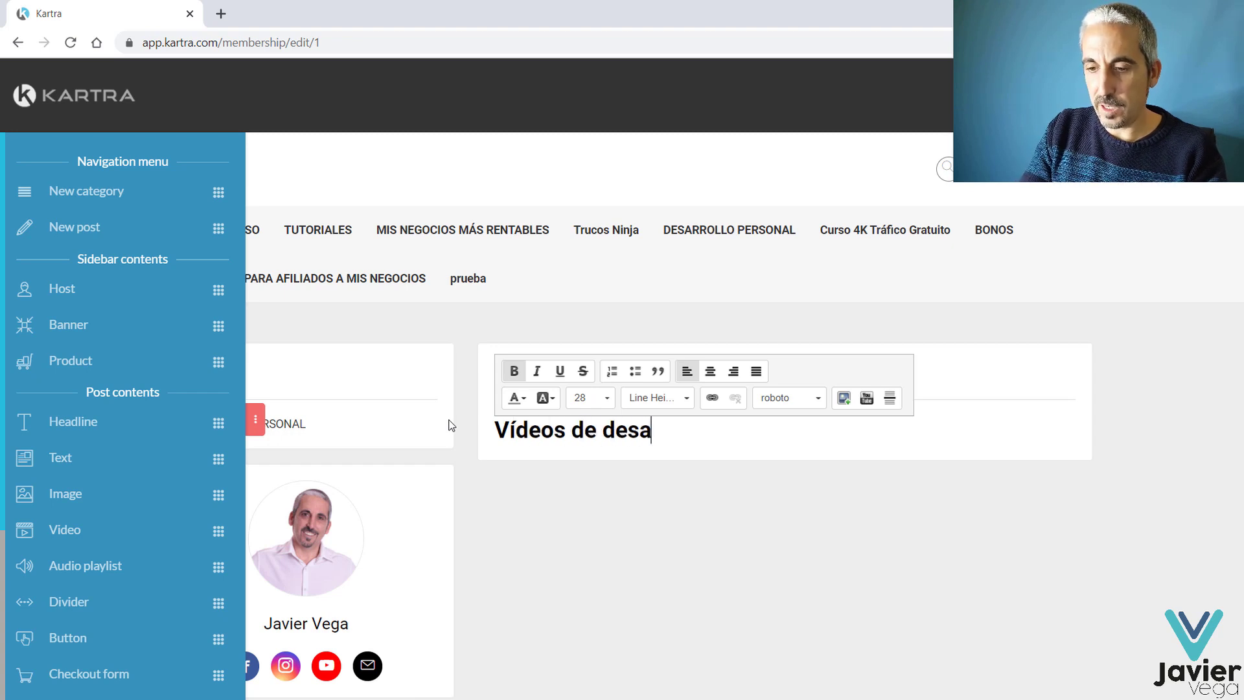
pyautogui.write('rrollo Pers')
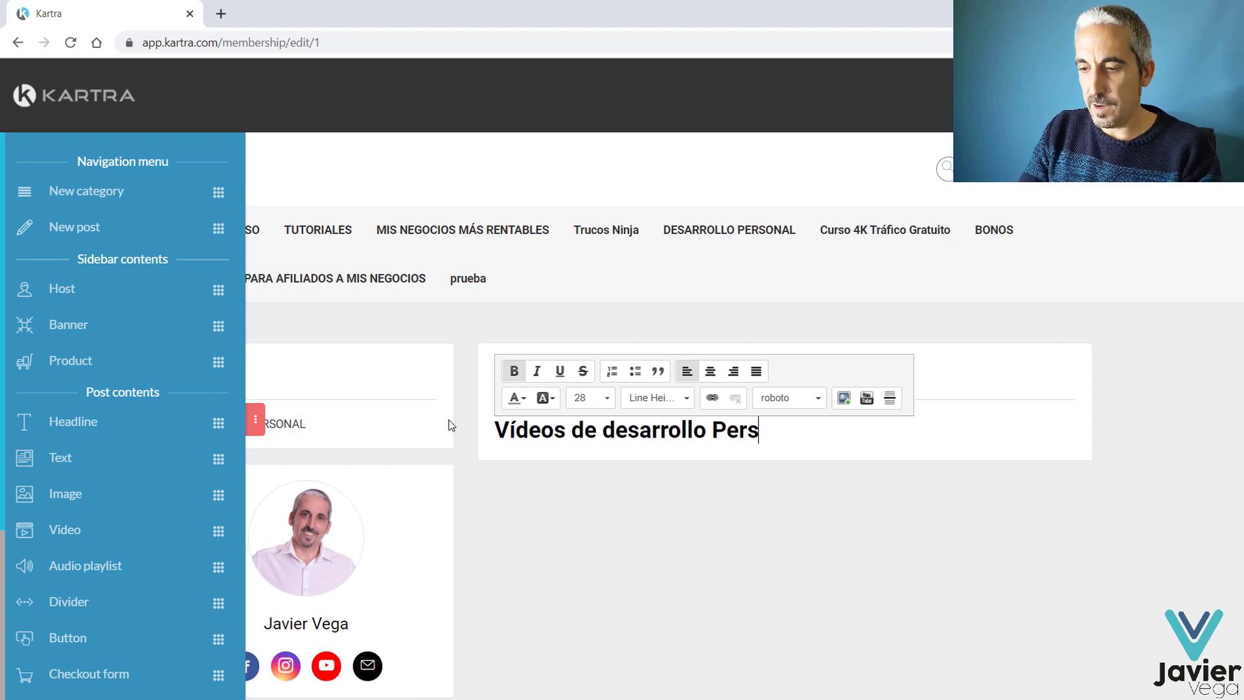
pyautogui.write('onal')
pyautogui.click(474, 449)
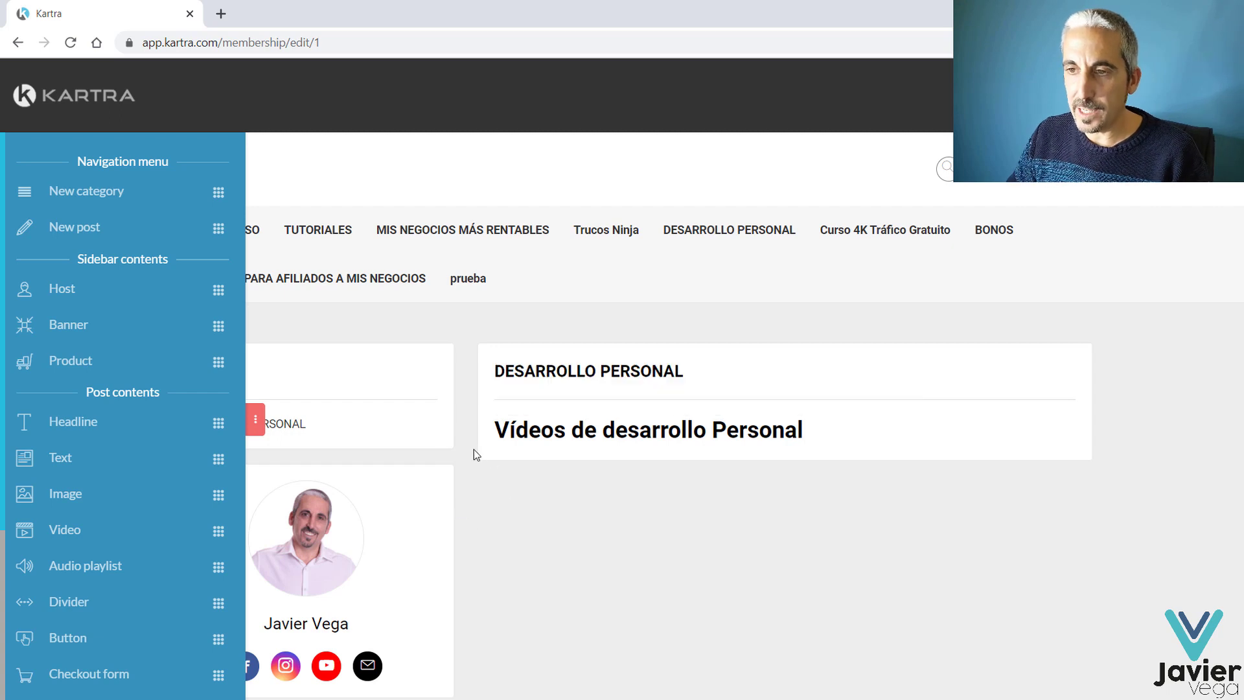
# Add a text block below the headline reading "En esta sección vas a ver vídeos de Desarrollo Personal".
pyautogui.moveTo(52, 461); pyautogui.dragTo(569, 553)
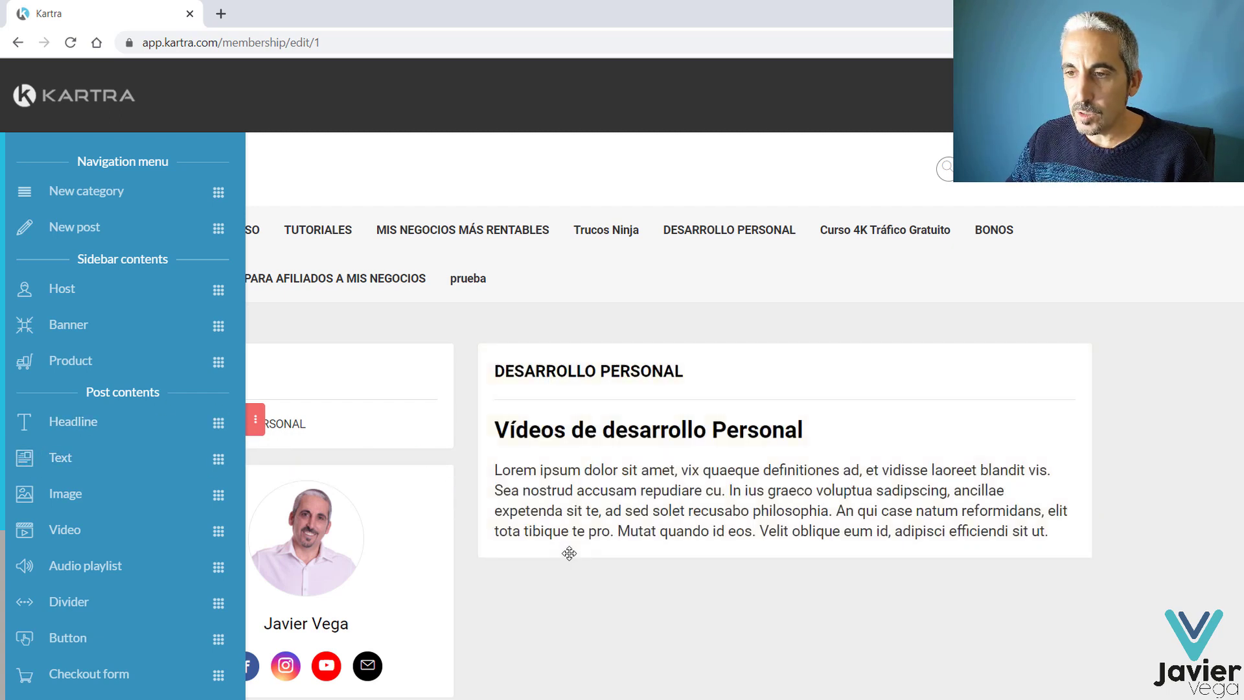
pyautogui.tripleClick(718, 503)
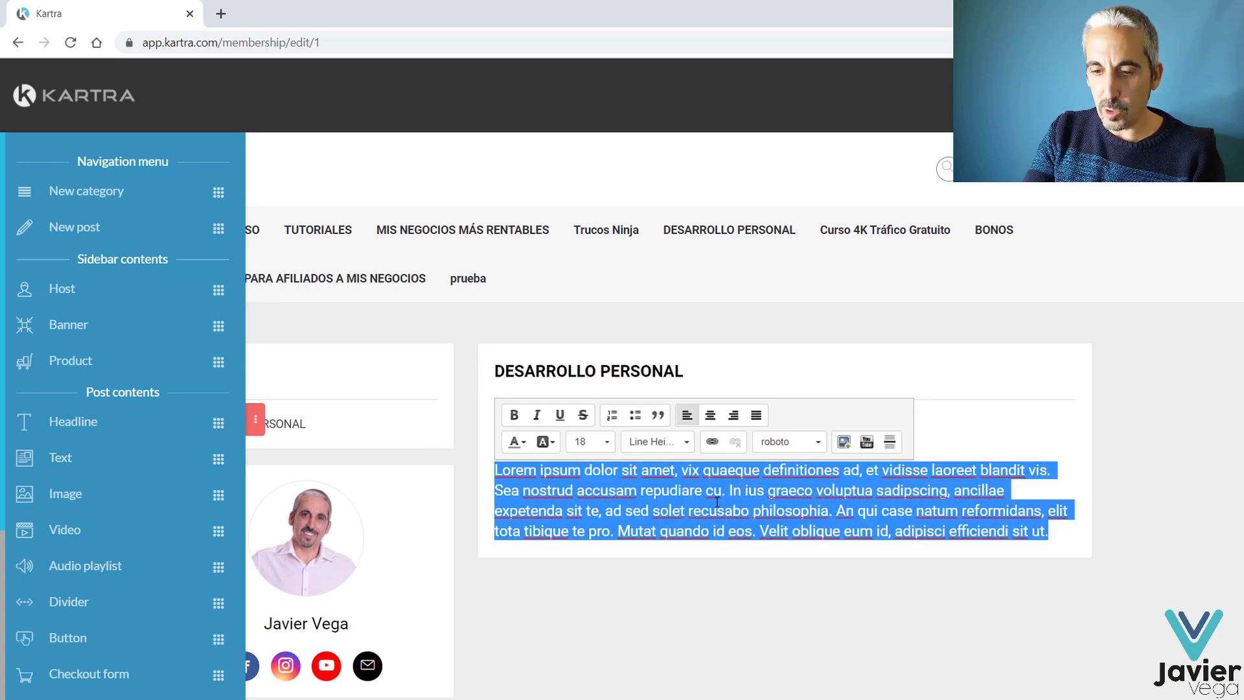
pyautogui.press('BackSpace')
pyautogui.write('En esta s')
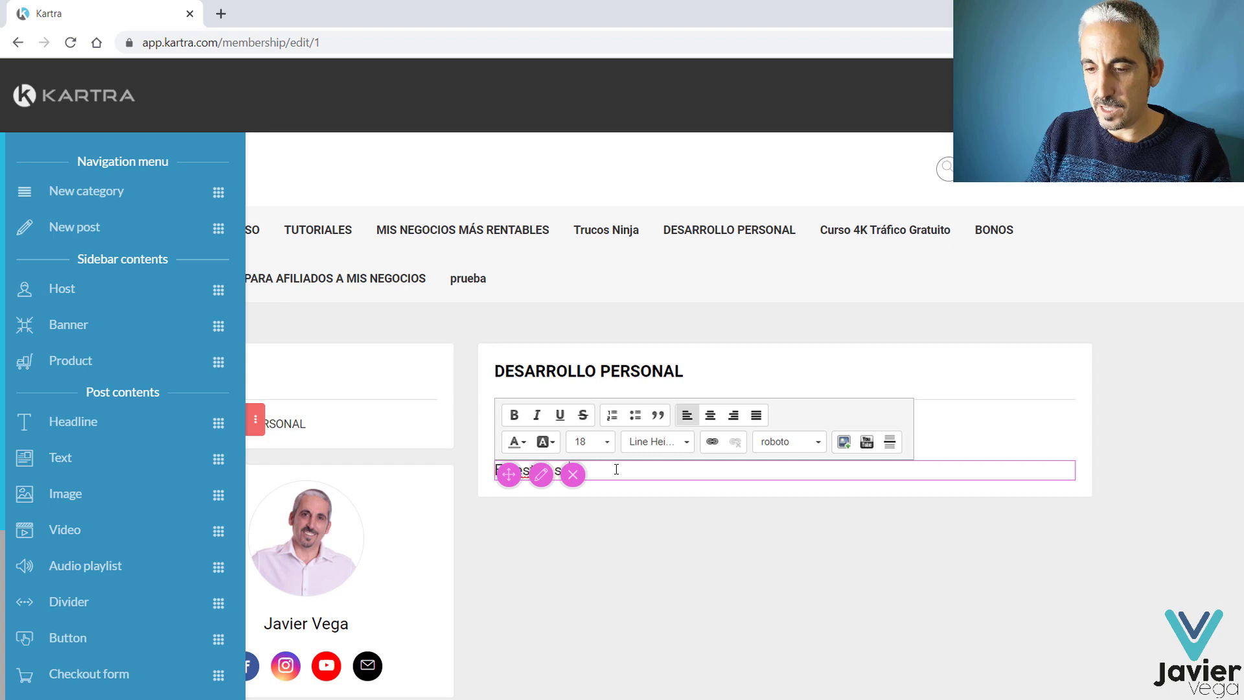
pyautogui.write('ón vías')
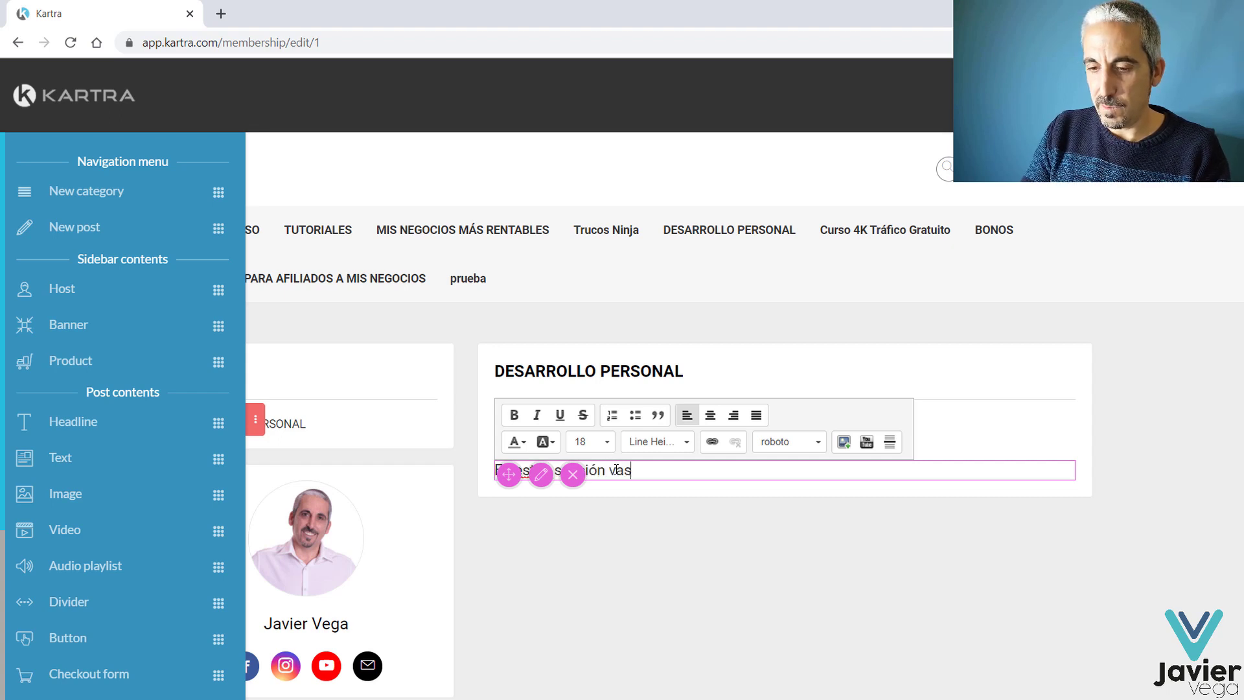
pyautogui.write(' a ver c')
pyautogui.press('BackSpace')
pyautogui.write('vñ')
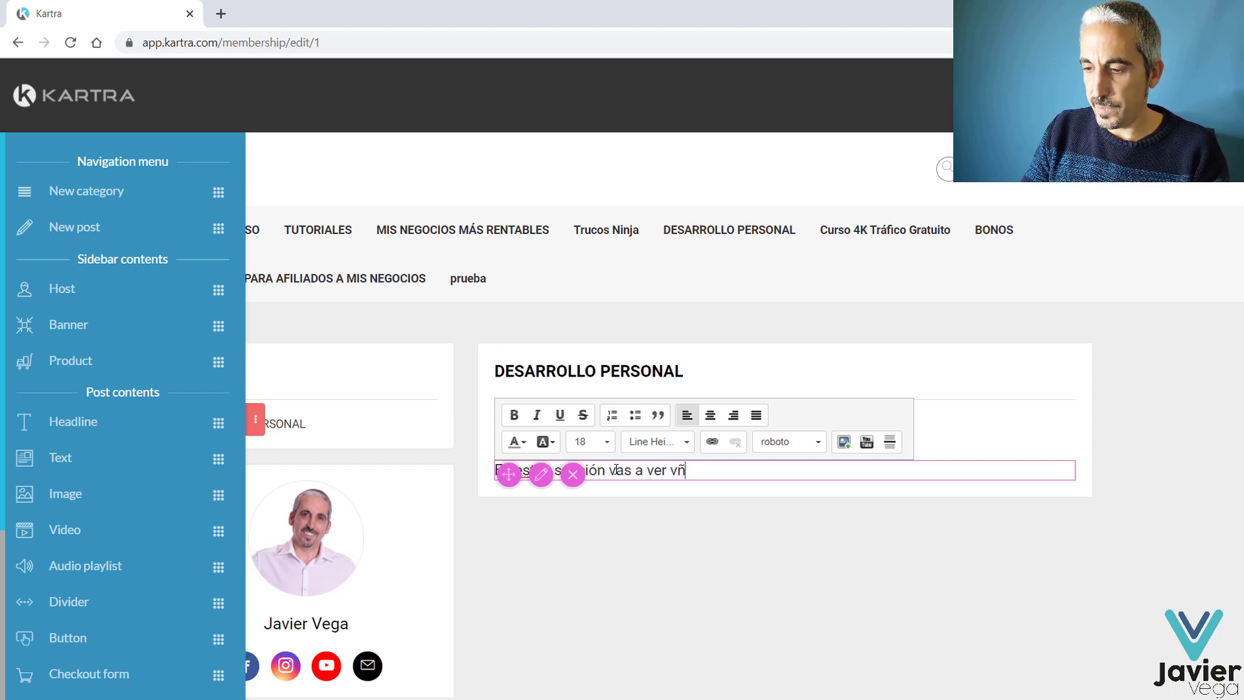
pyautogui.press('BackSpace')
pyautogui.write('ídeos de ')
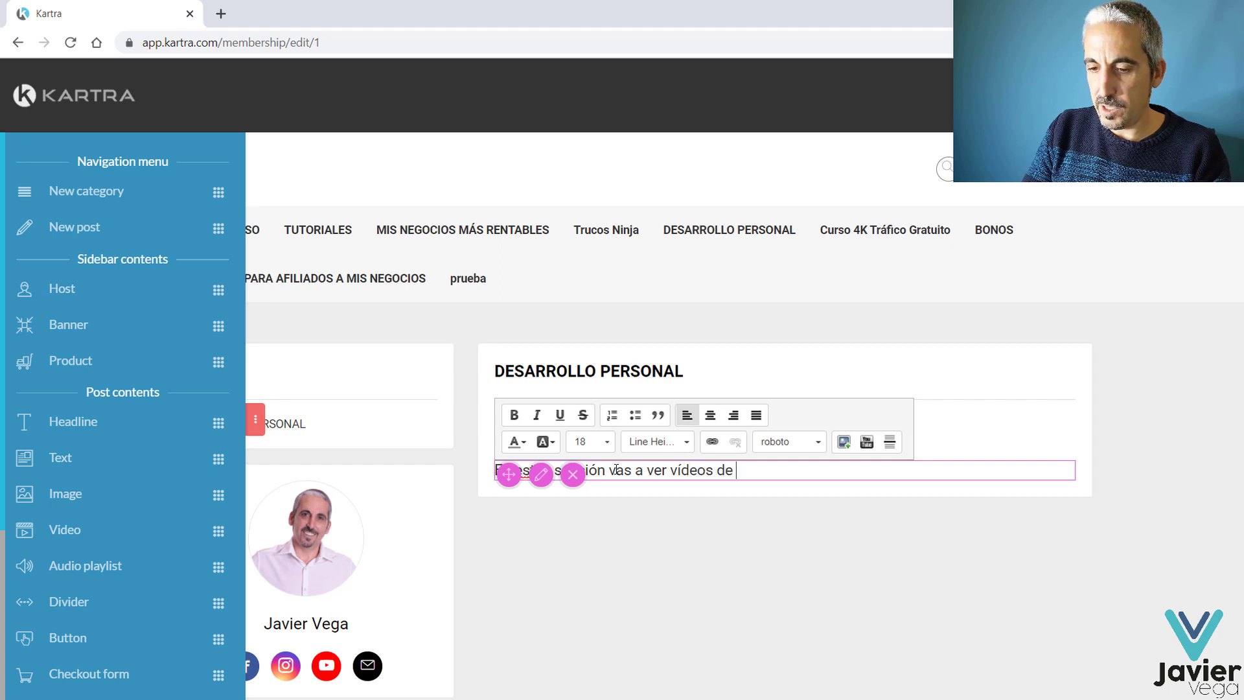
pyautogui.write('Desarrollo')
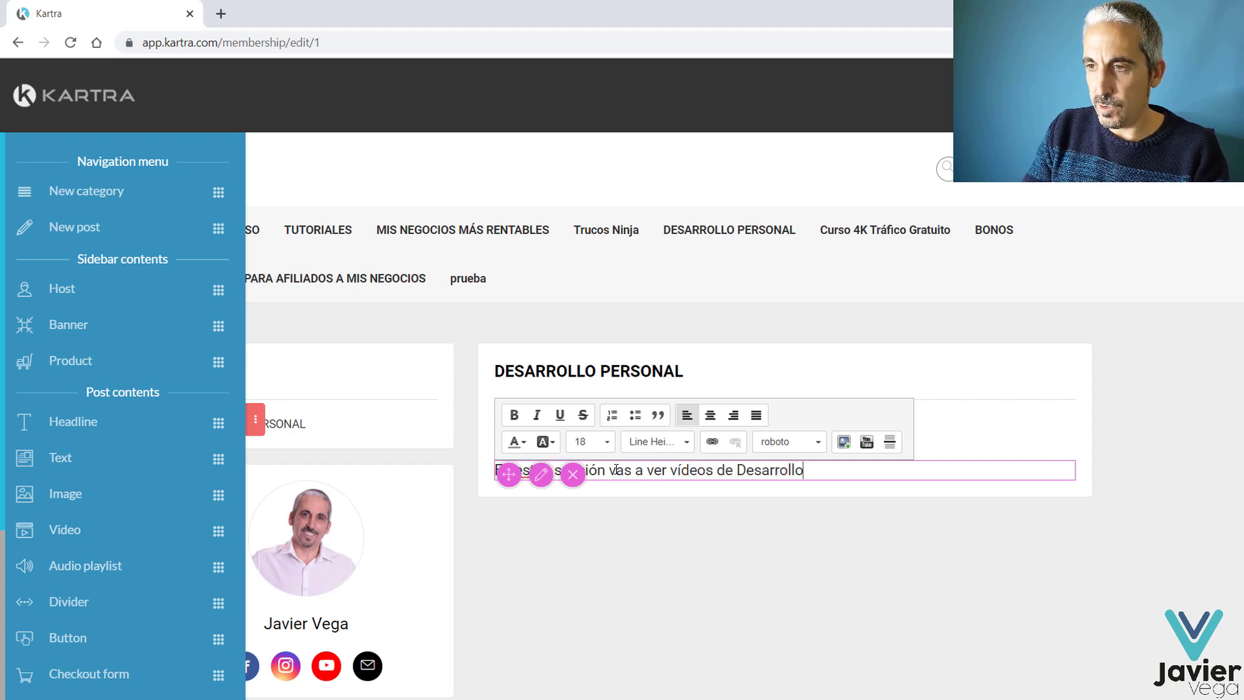
pyautogui.write(' Personal')
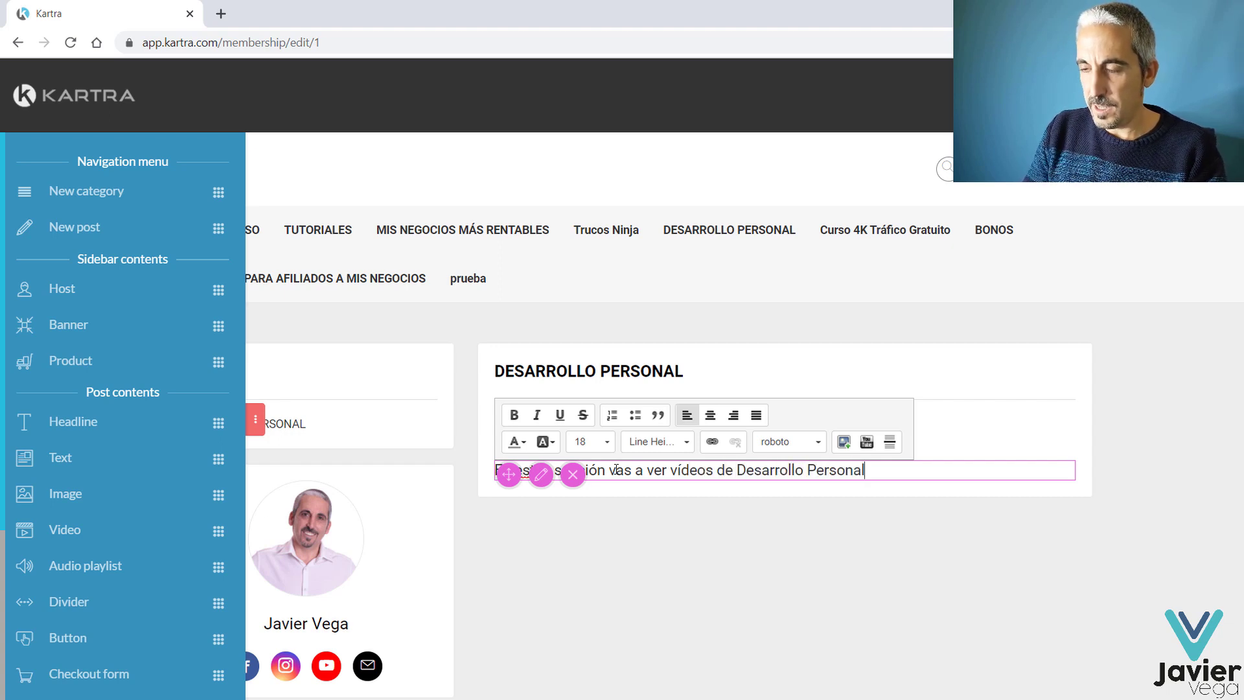
pyautogui.click(595, 507)
# Add an image element to the post, upload the "AnuncioFBEmbudo2 Dibujo Dolar" picture and save it centred at 100% width.
pyautogui.moveTo(83, 494); pyautogui.dragTo(636, 547)
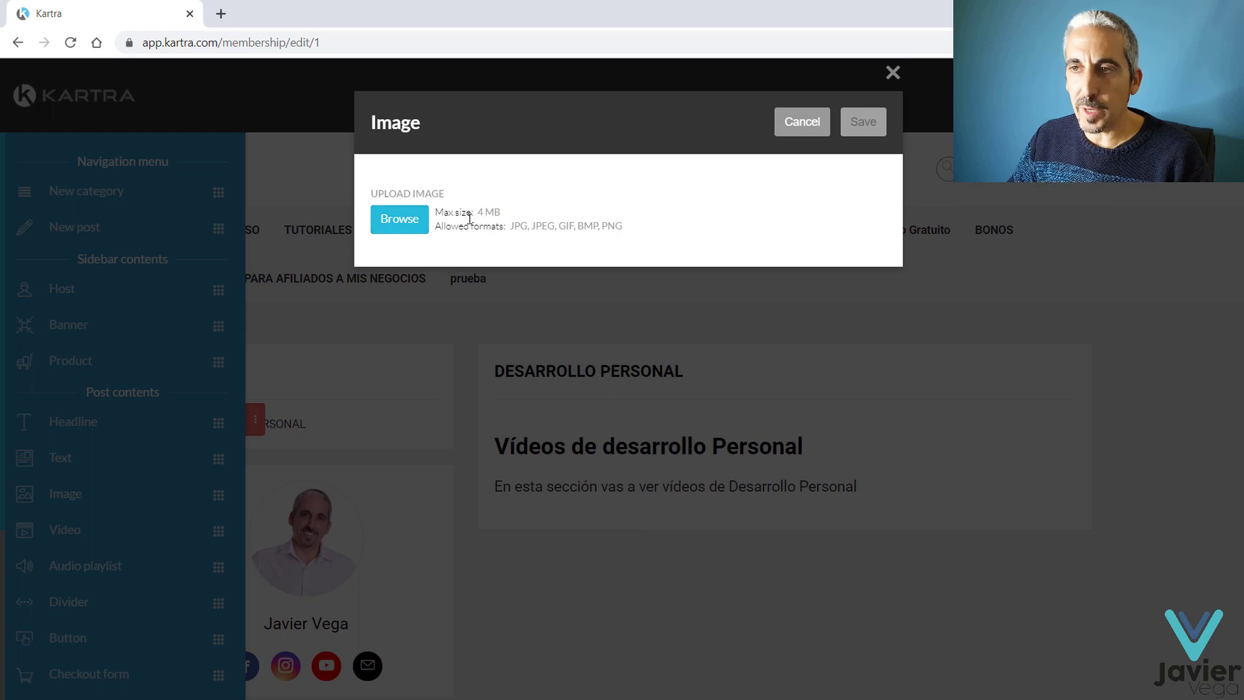
pyautogui.click(400, 220)
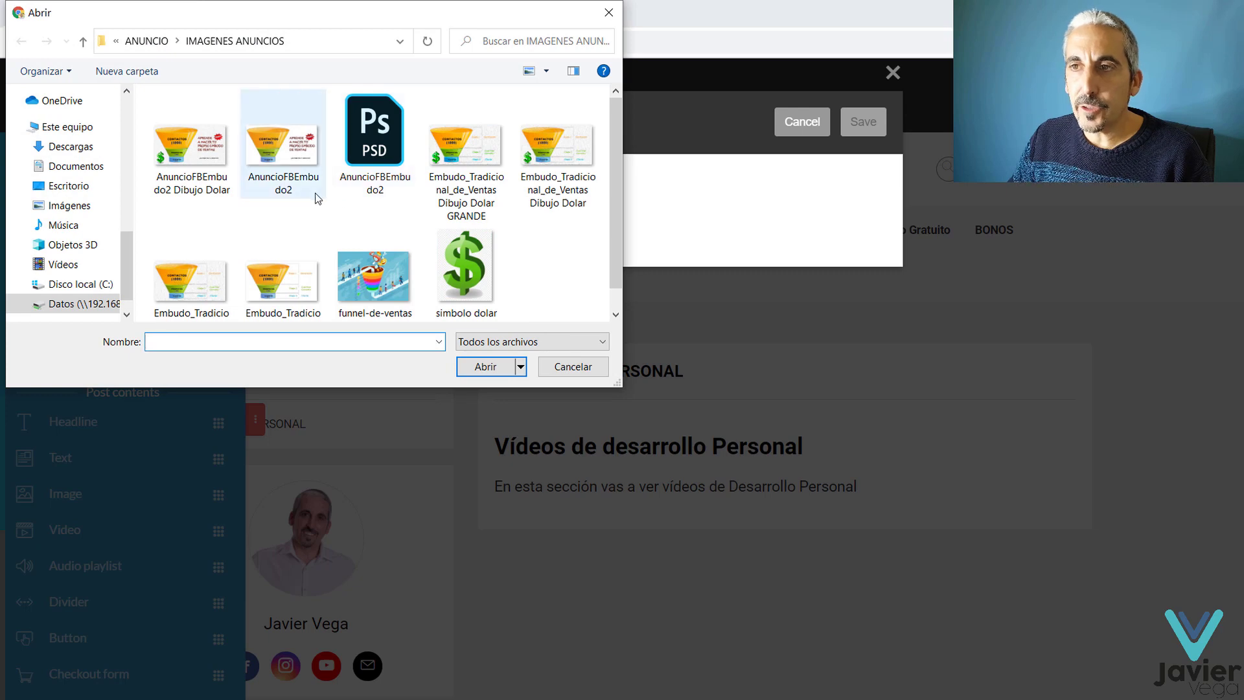
pyautogui.doubleClick(200, 170)
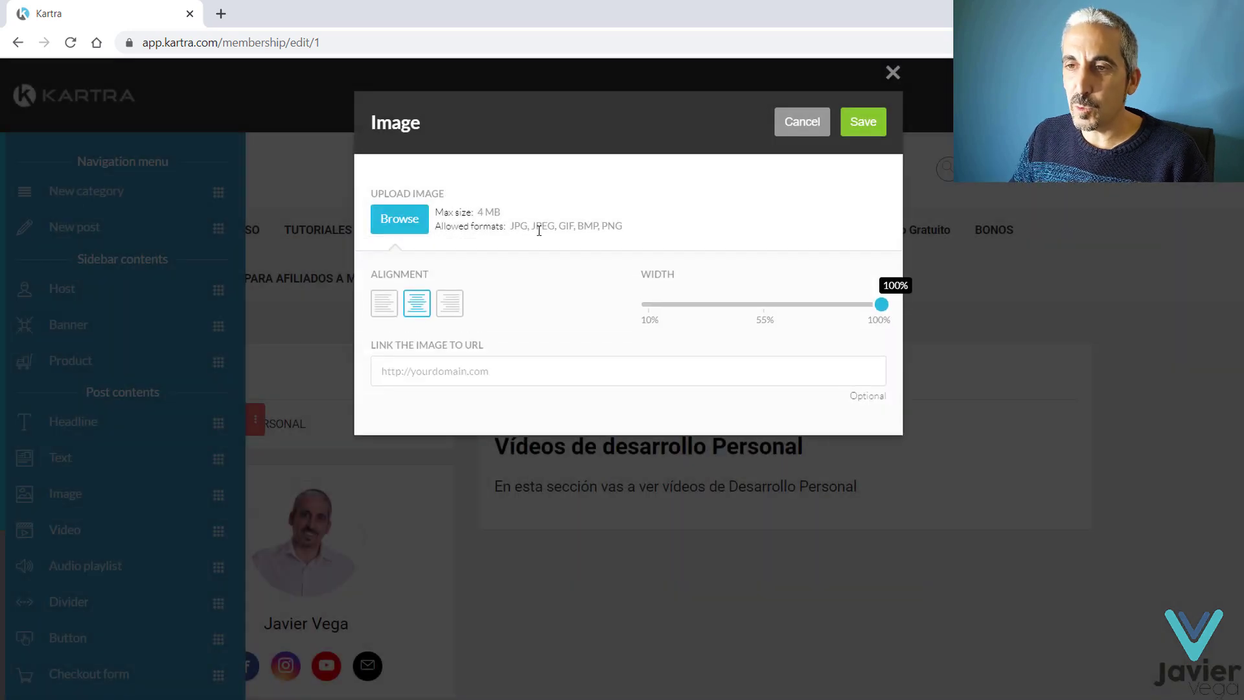
pyautogui.click(870, 125)
# Add a video element to the post and choose Kartra Video as its source.
pyautogui.moveTo(776, 310)
pyautogui.scroll(-1, 781, 319)
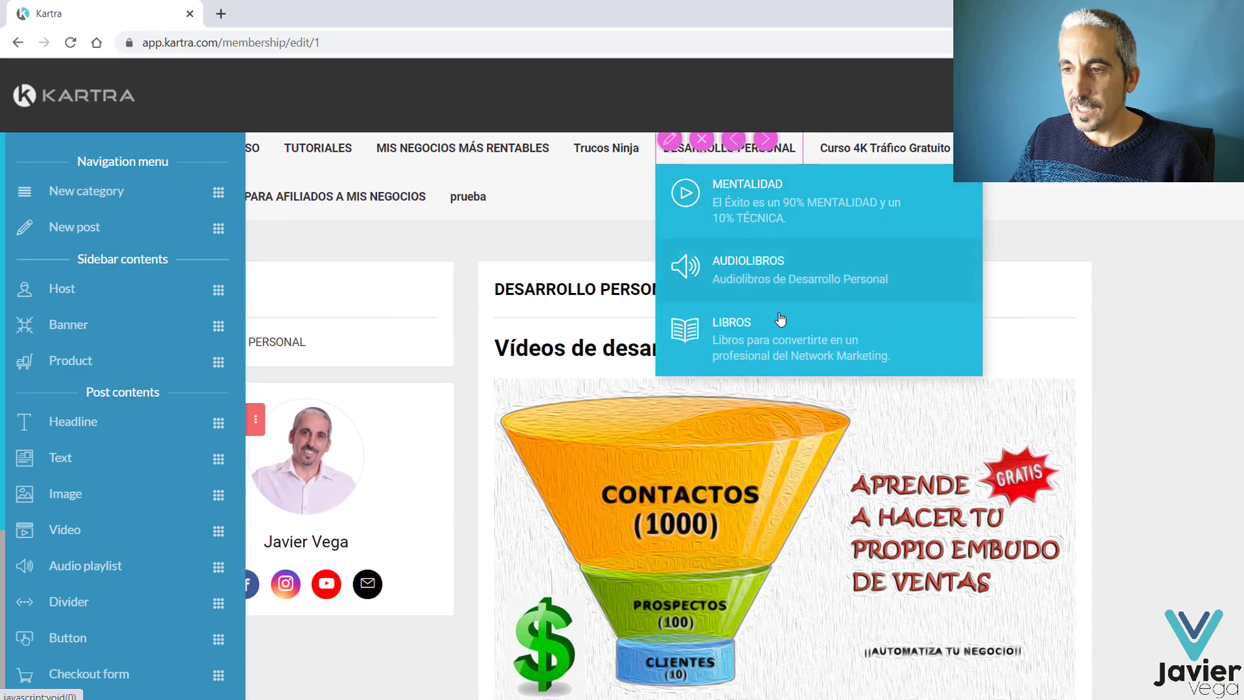
pyautogui.scroll(-2, 784, 337)
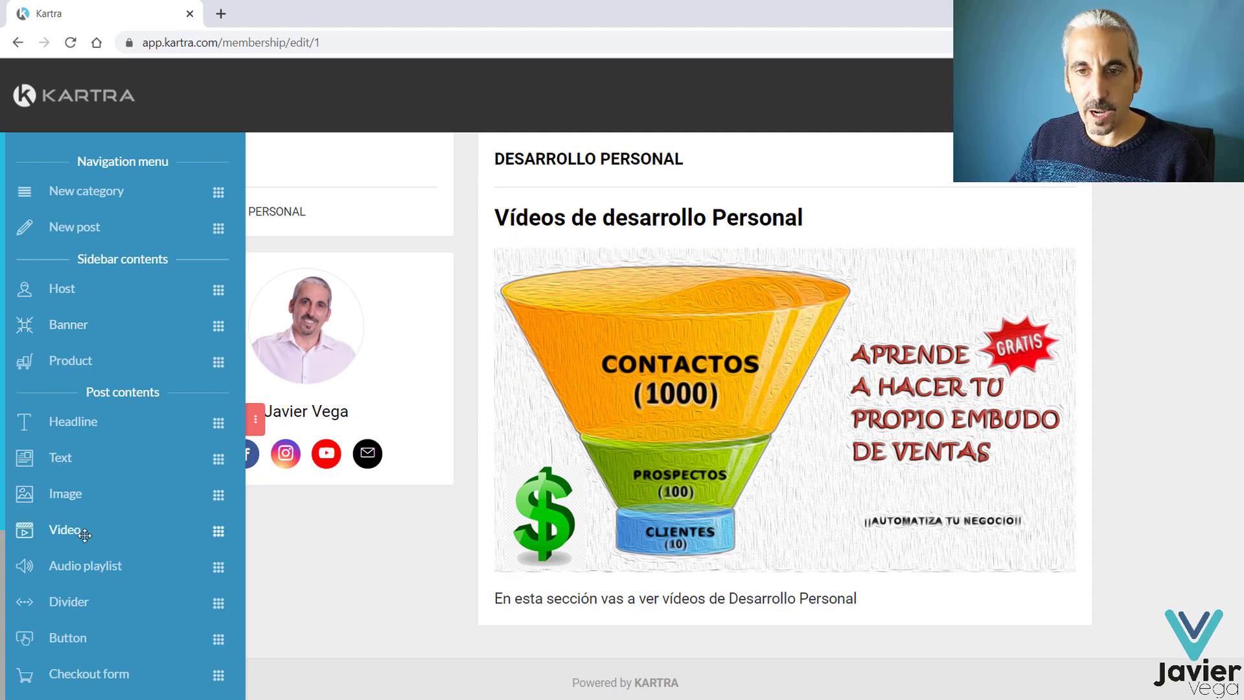
pyautogui.moveTo(84, 535); pyautogui.dragTo(674, 517)
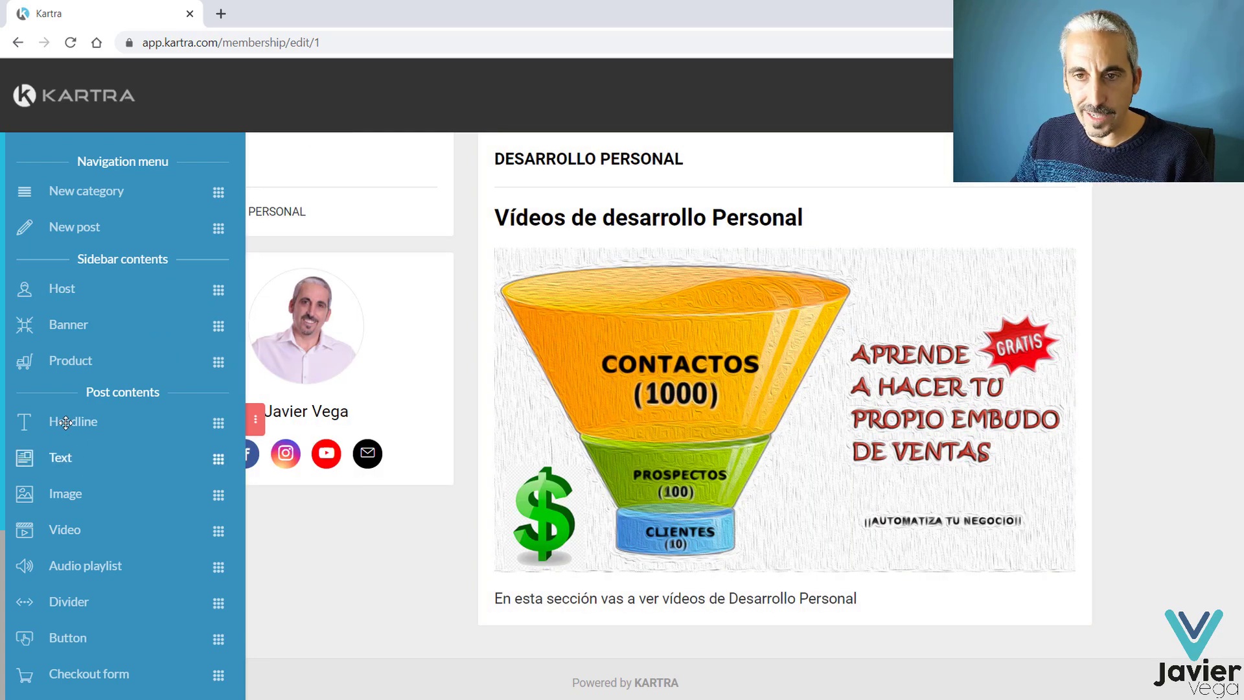
pyautogui.moveTo(67, 530); pyautogui.dragTo(652, 570)
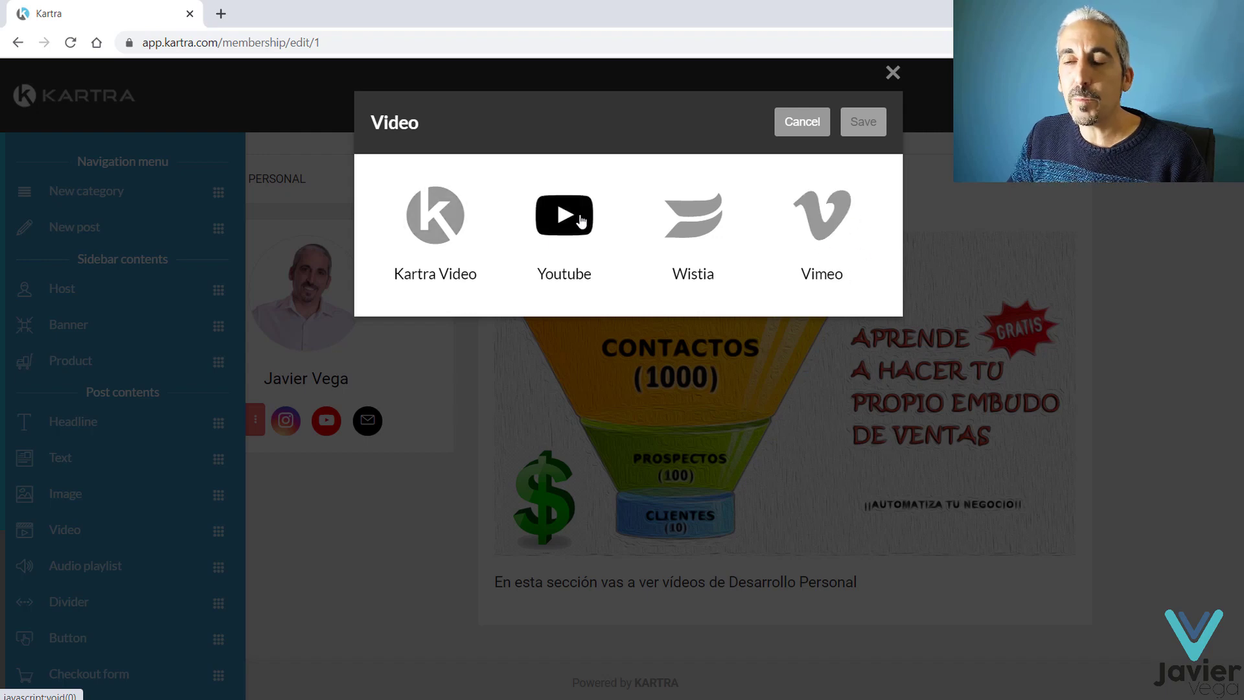
pyautogui.click(434, 241)
# Select the video "Bienvenida Pagina de Gracias.mp4" from the MASTERMIND category and save it to the post.
pyautogui.click(525, 358)
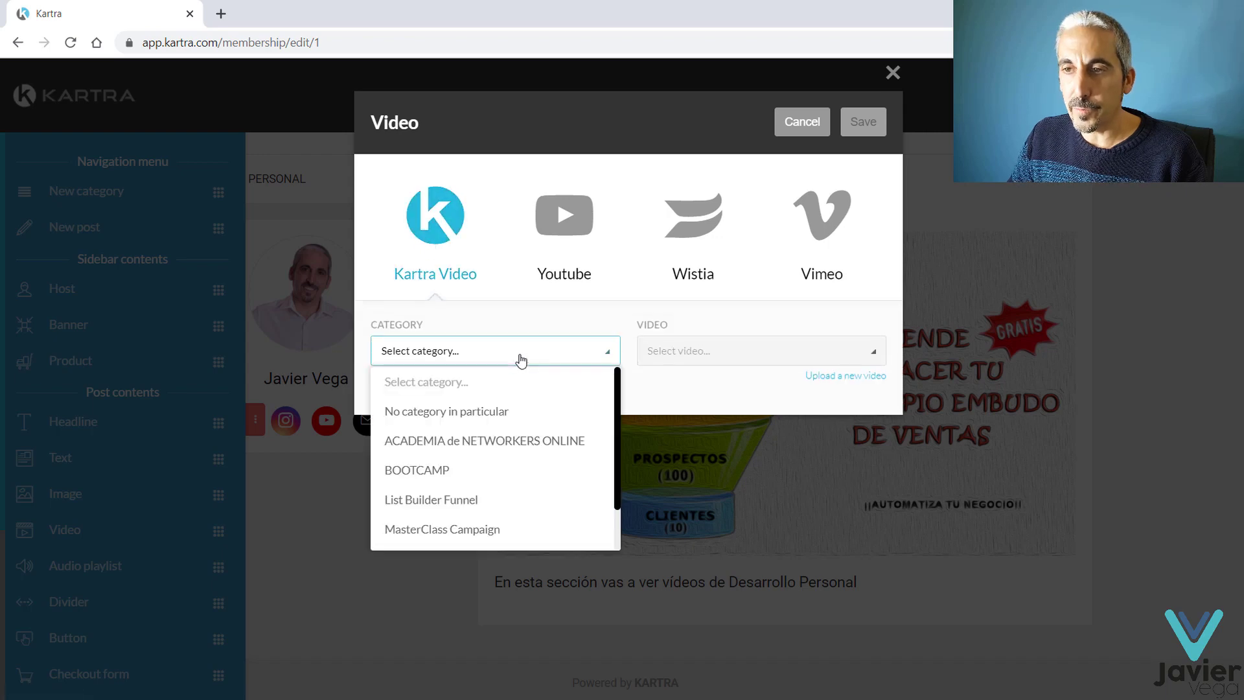
pyautogui.click(506, 360)
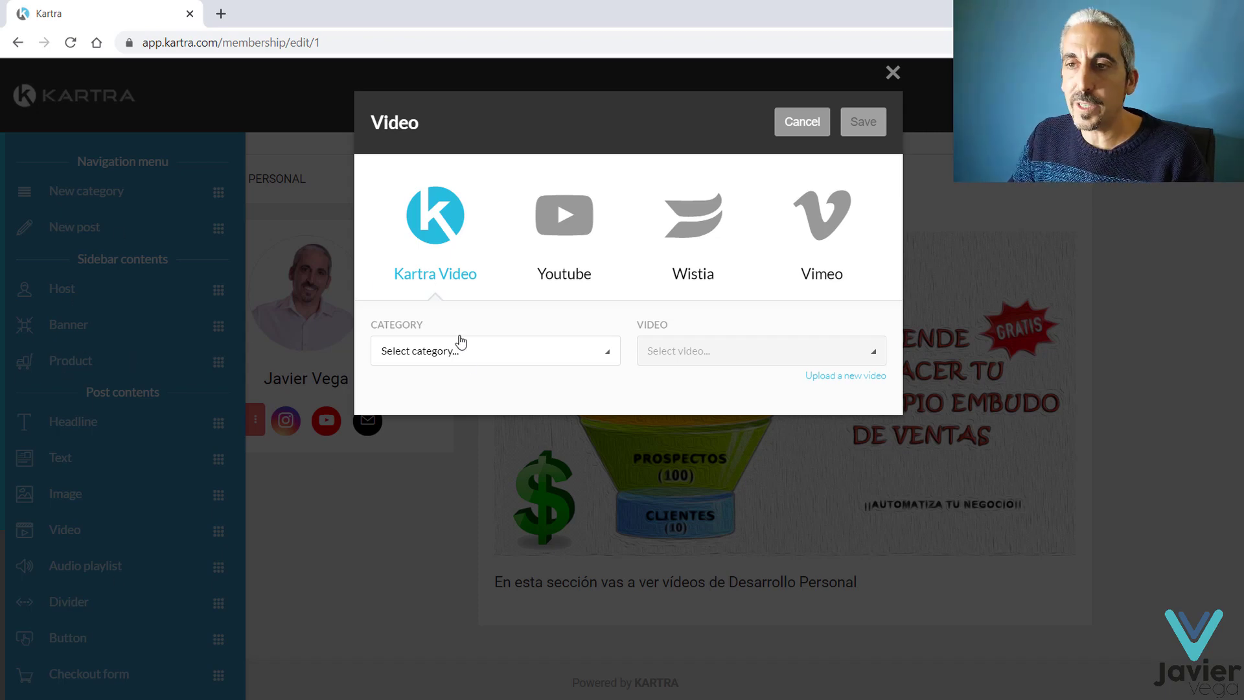
pyautogui.click(465, 363)
pyautogui.scroll(-1, 472, 449)
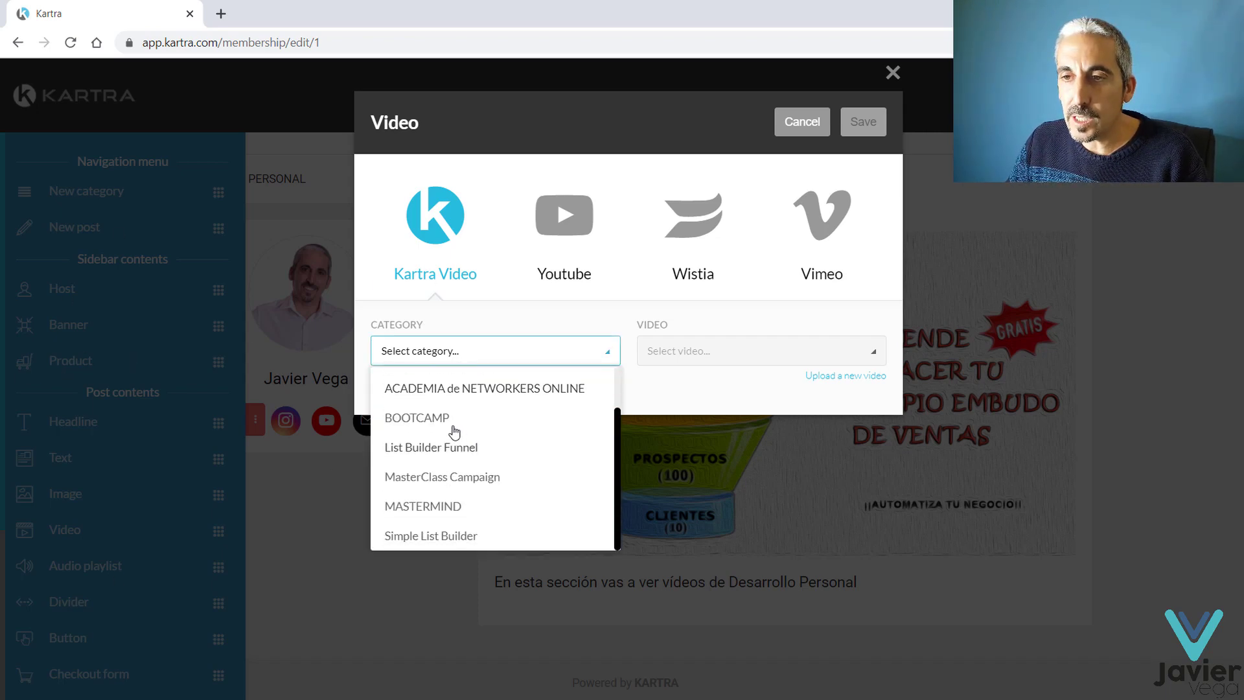
pyautogui.click(591, 326)
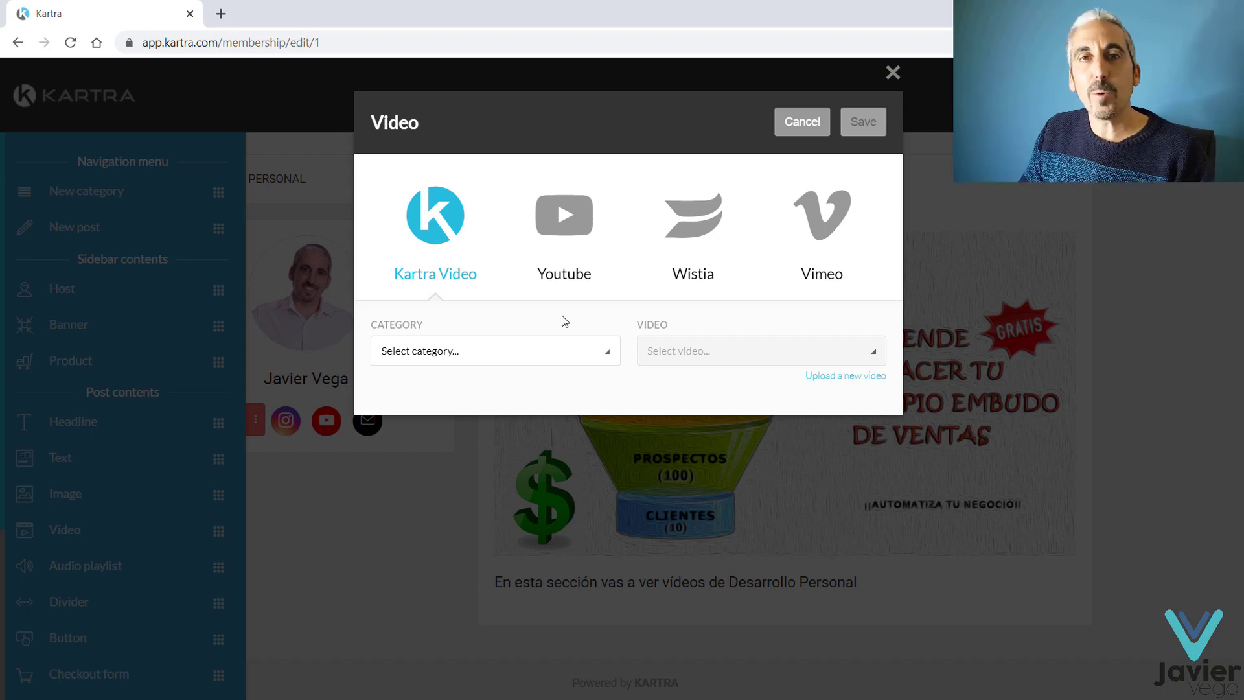
pyautogui.click(527, 360)
pyautogui.click(448, 507)
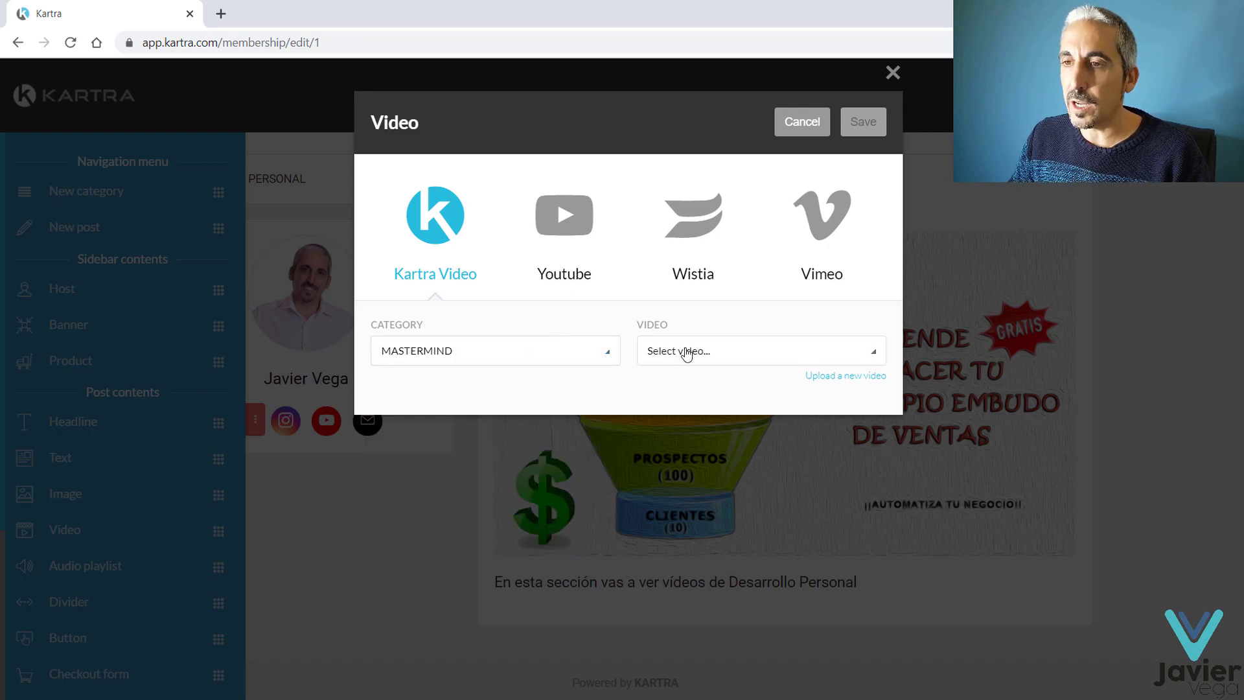
pyautogui.click(668, 353)
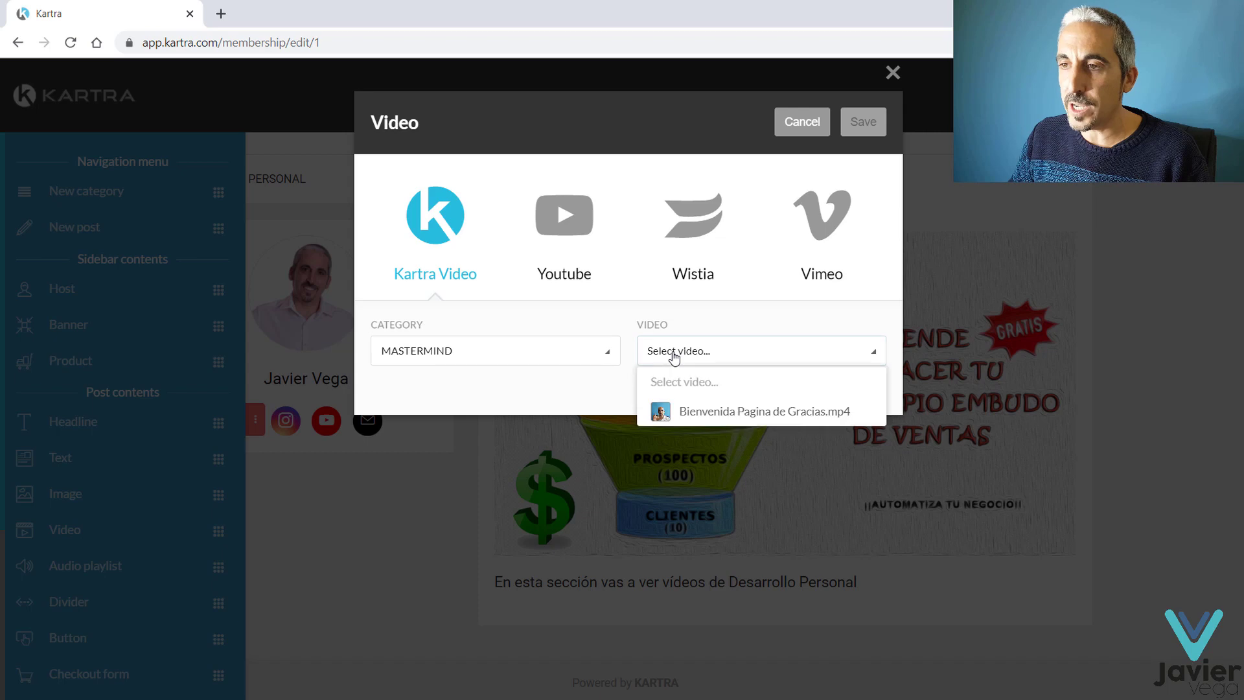
pyautogui.click(750, 412)
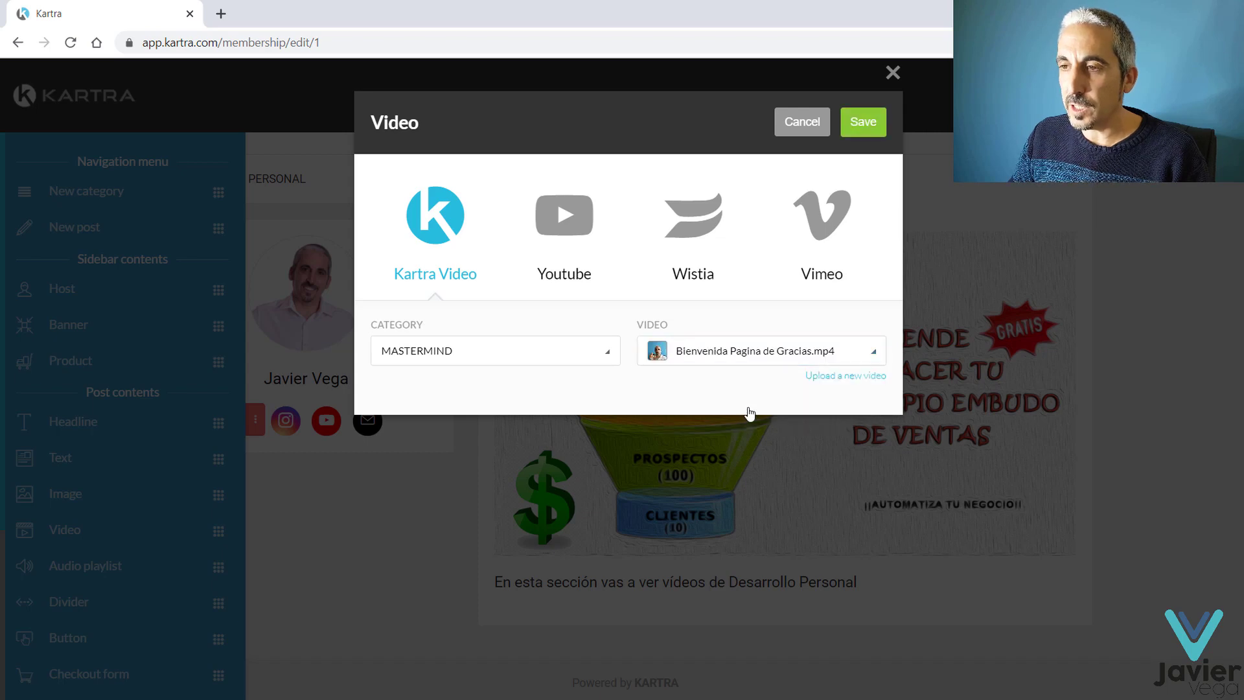
pyautogui.click(867, 124)
pyautogui.scroll(-3, 785, 438)
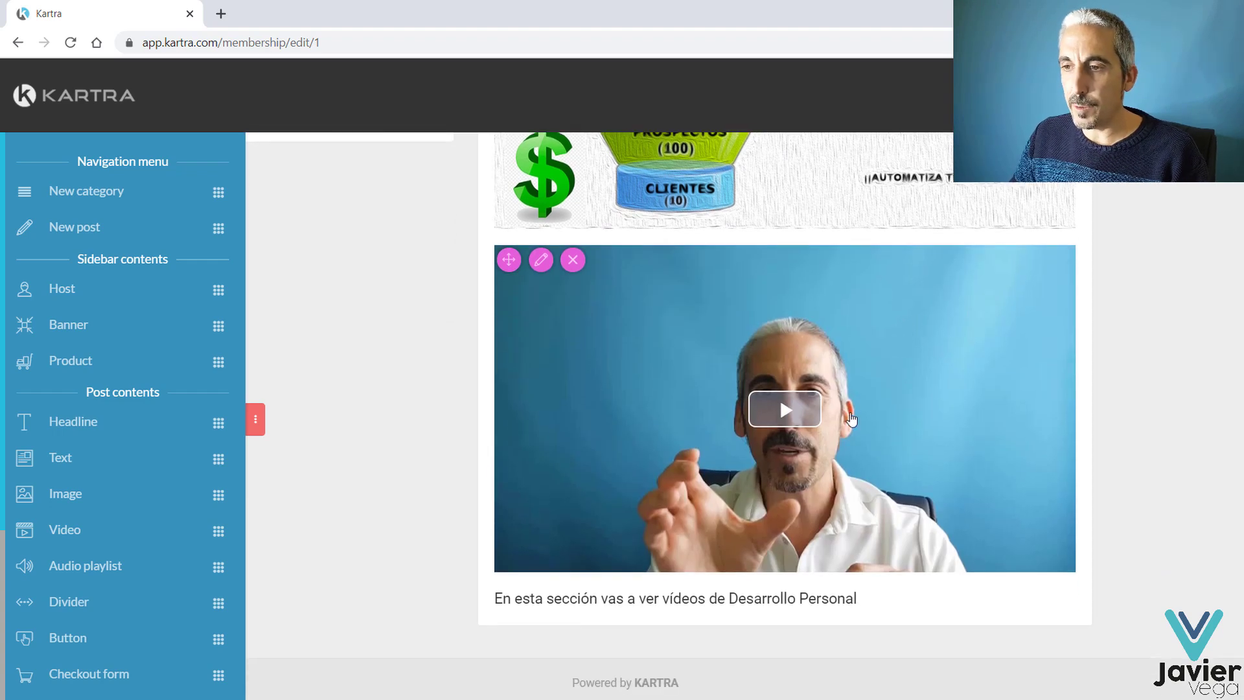
# Add a button element between the video and the closing text, and set its text to "Clic Aquí".
pyautogui.scroll(-1, 157, 512)
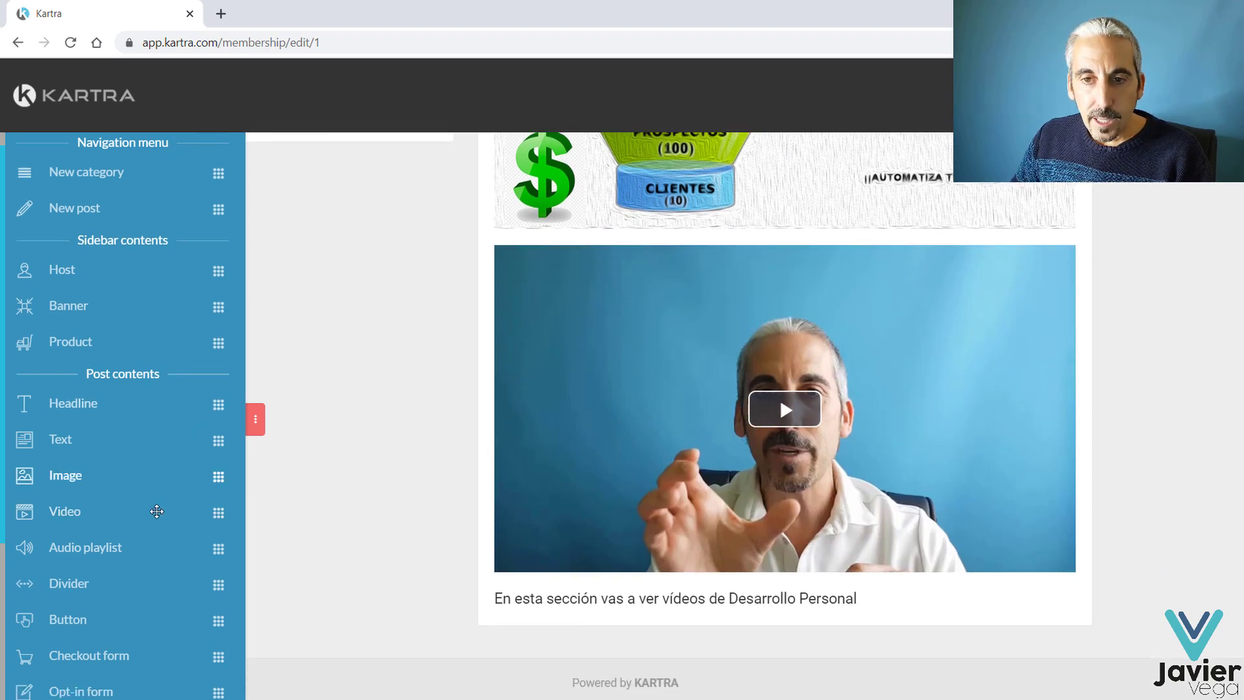
pyautogui.scroll(-3, 157, 511)
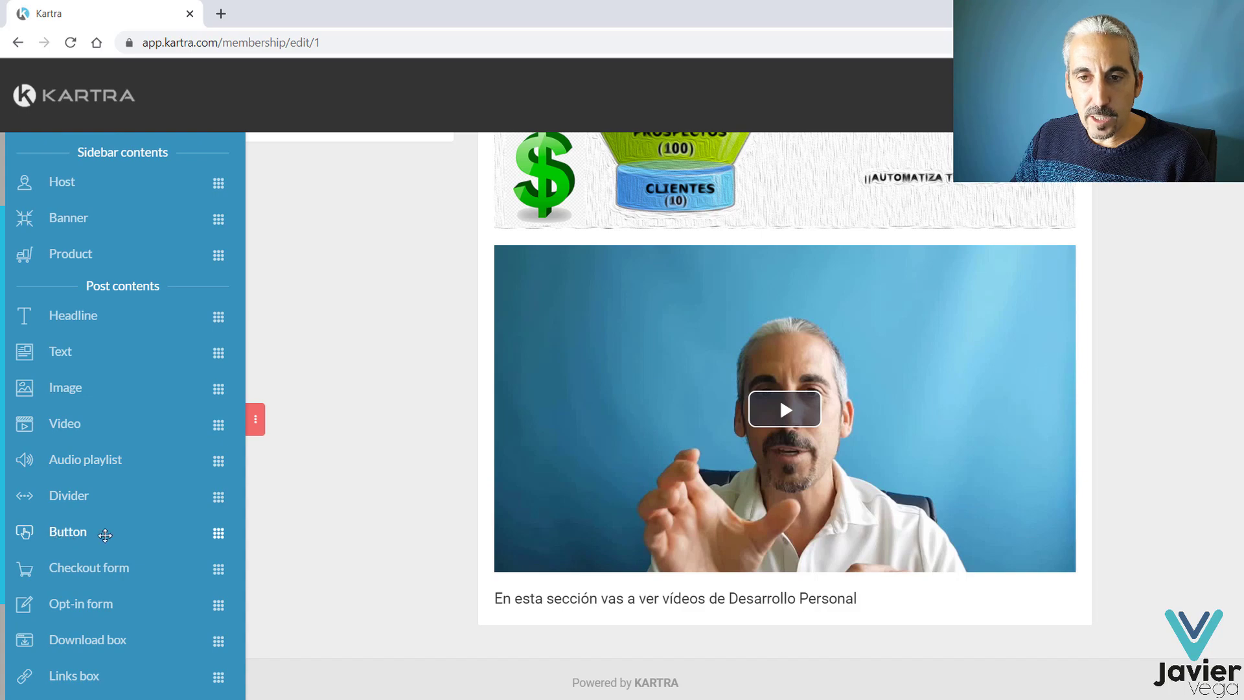
pyautogui.moveTo(105, 535); pyautogui.dragTo(710, 501)
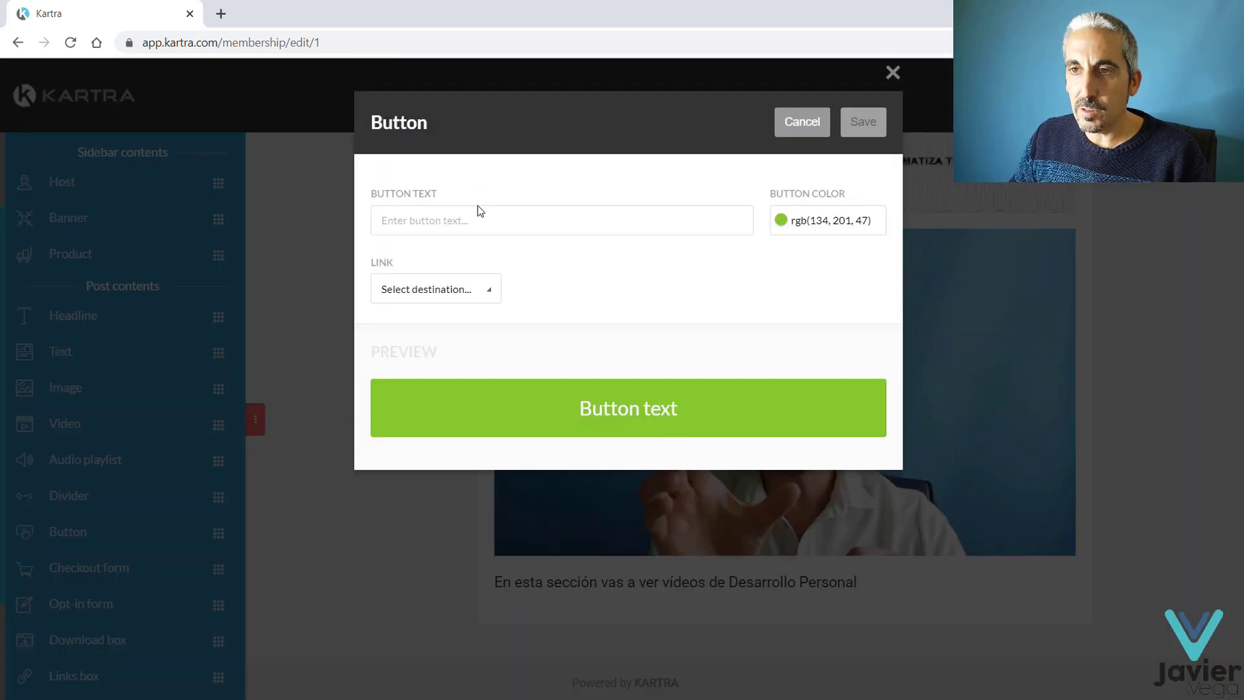
pyautogui.click(482, 220)
pyautogui.write('Clic')
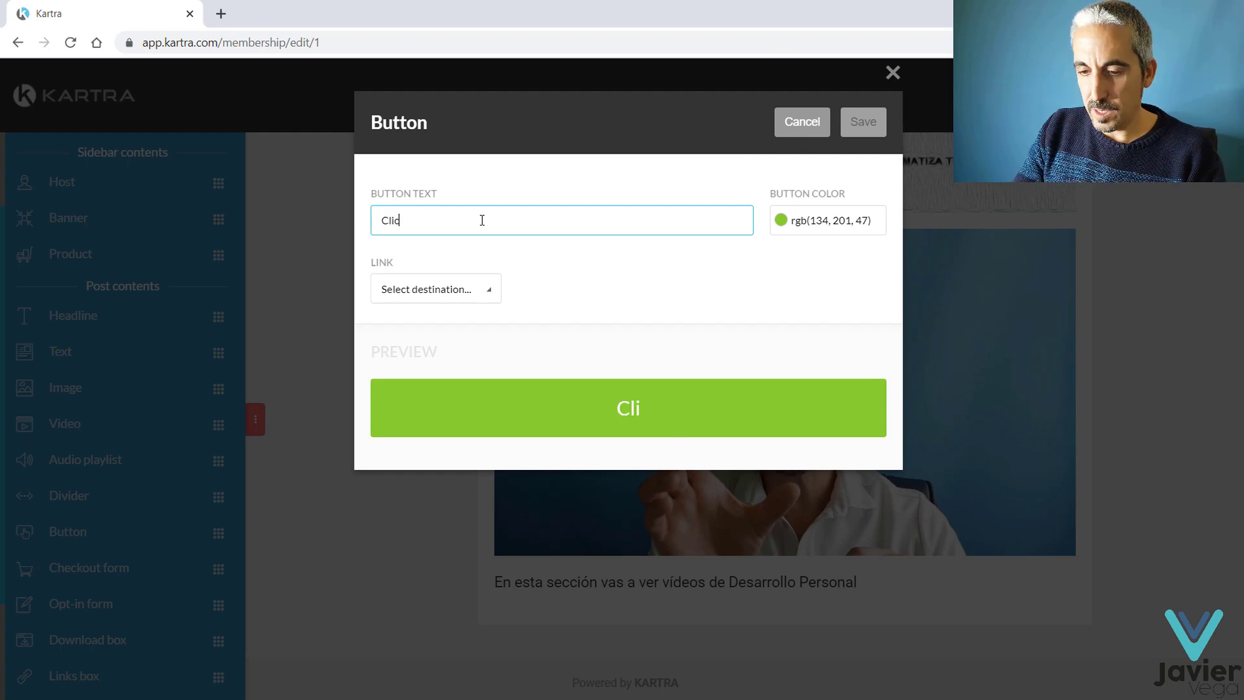
pyautogui.write(' Aqui')
pyautogui.press('BackSpace')
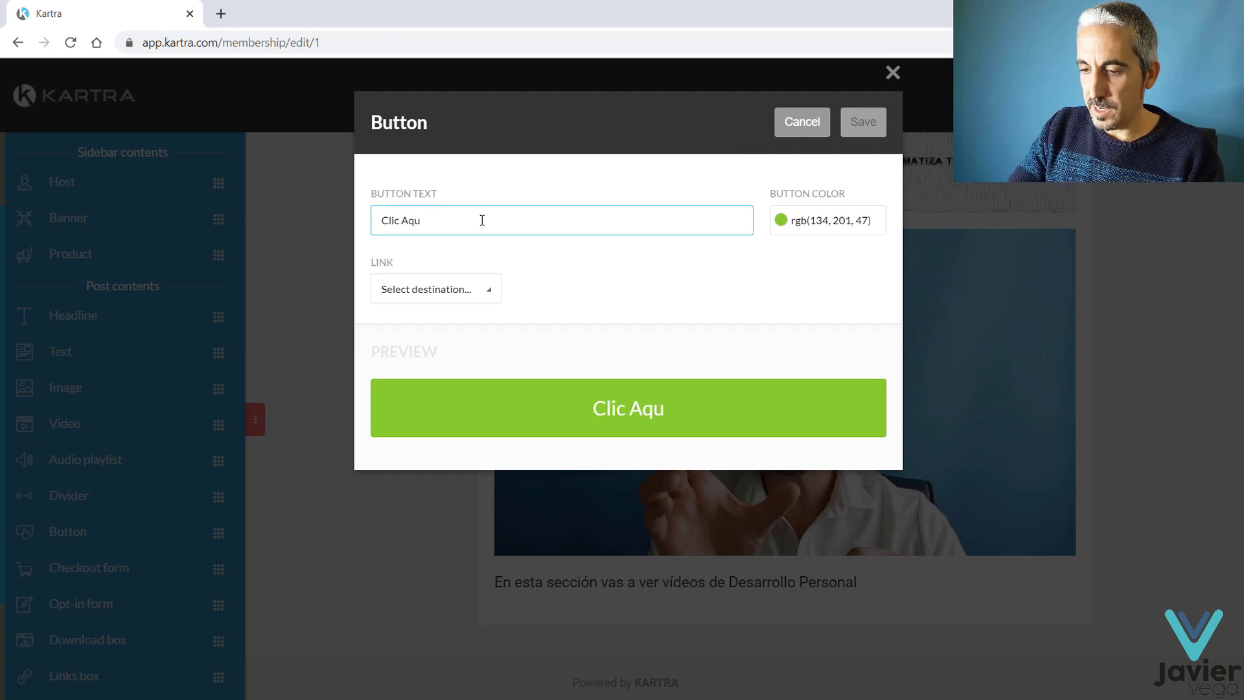
pyautogui.write('í')
pyautogui.click(444, 289)
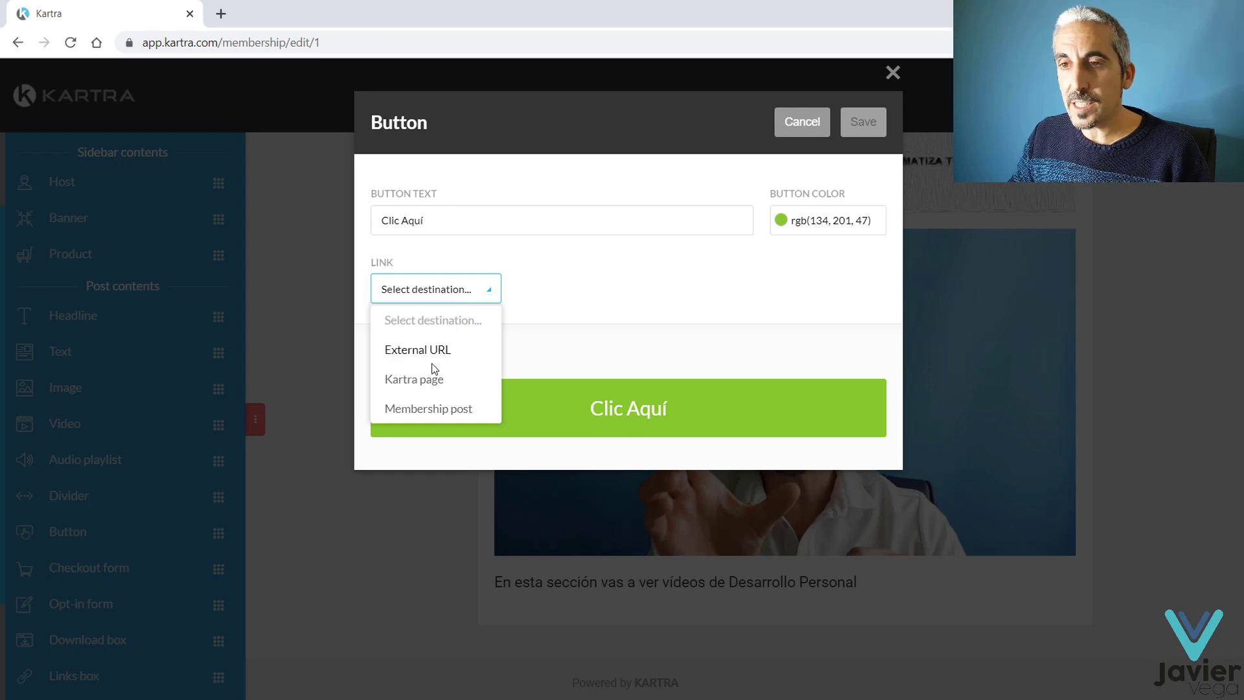
pyautogui.click(428, 379)
pyautogui.click(580, 295)
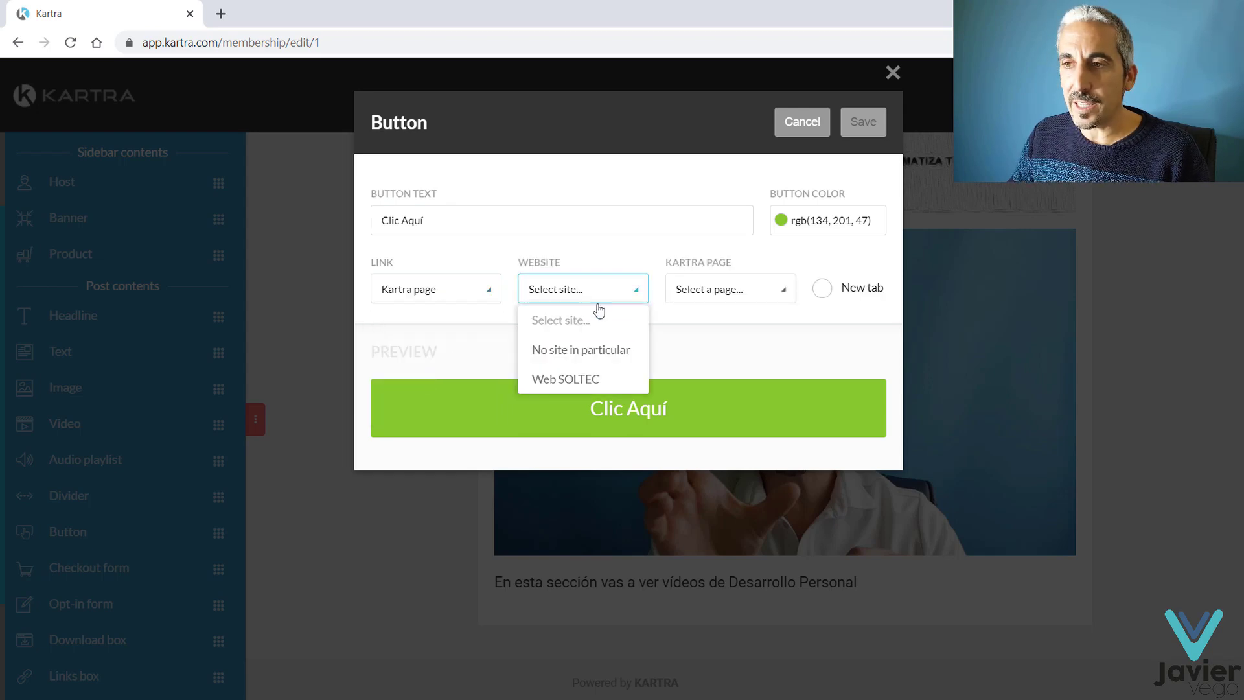
pyautogui.click(693, 296)
pyautogui.click(719, 295)
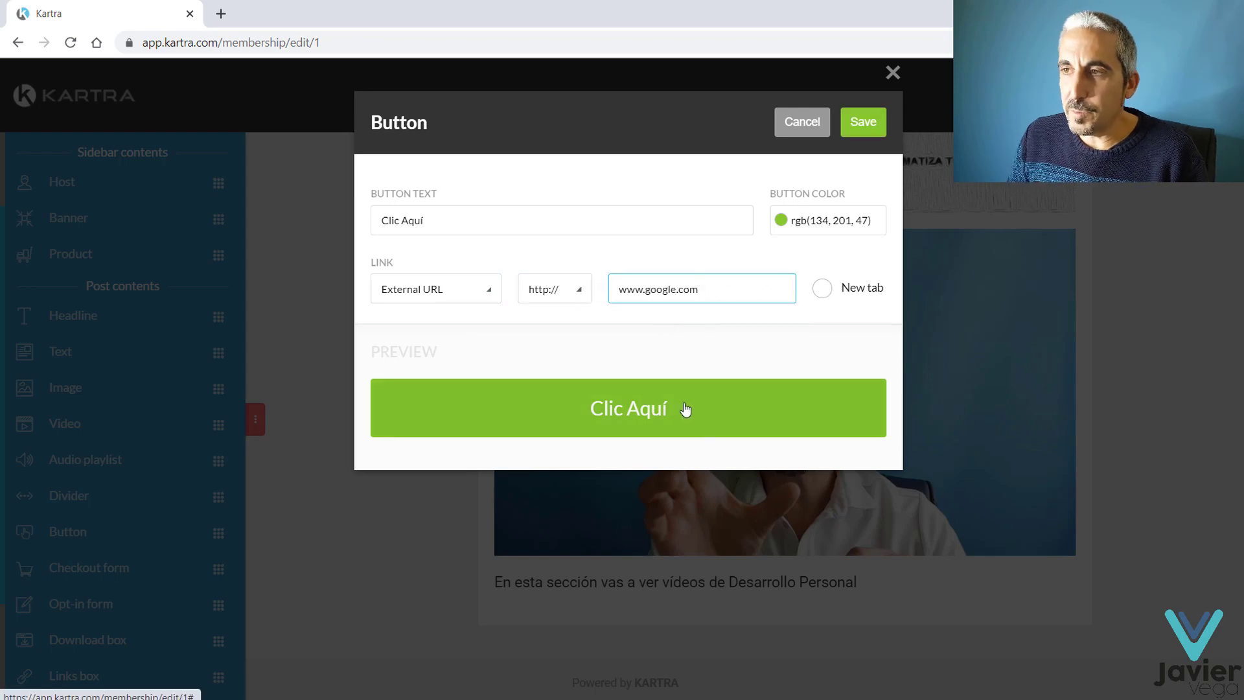
pyautogui.click(866, 124)
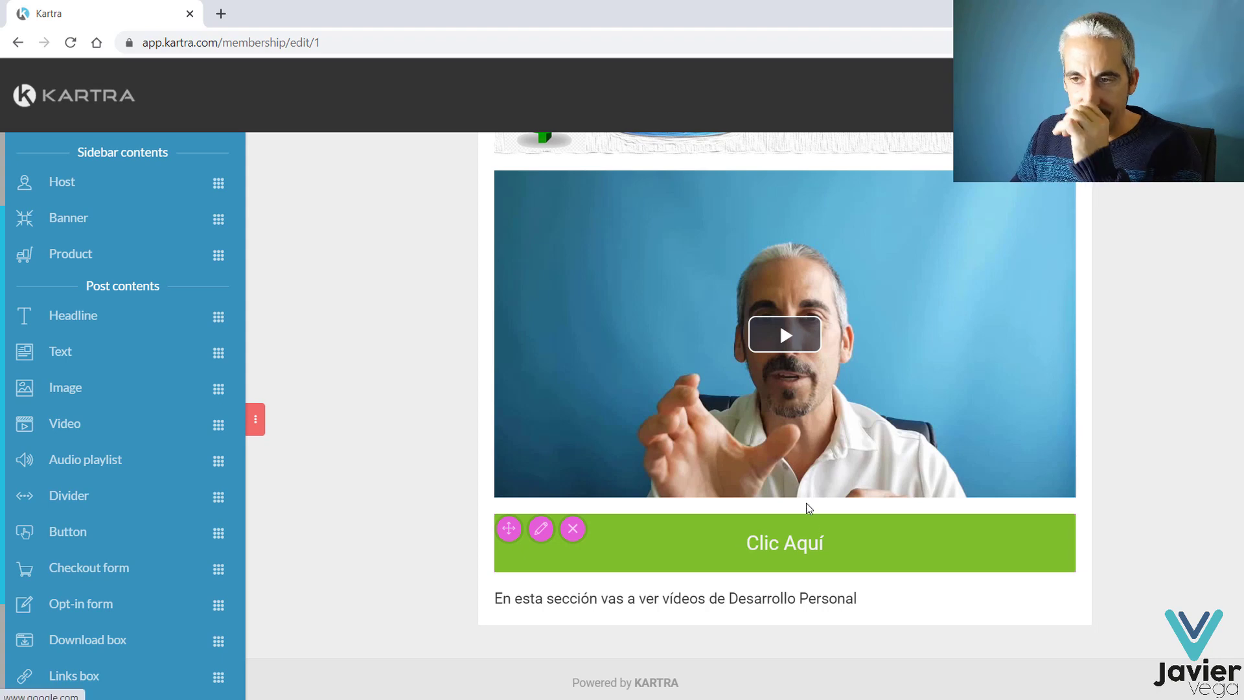
# Review the remaining post content elements, the assembled post and the site's navigation categories.
pyautogui.scroll(-3, 156, 392)
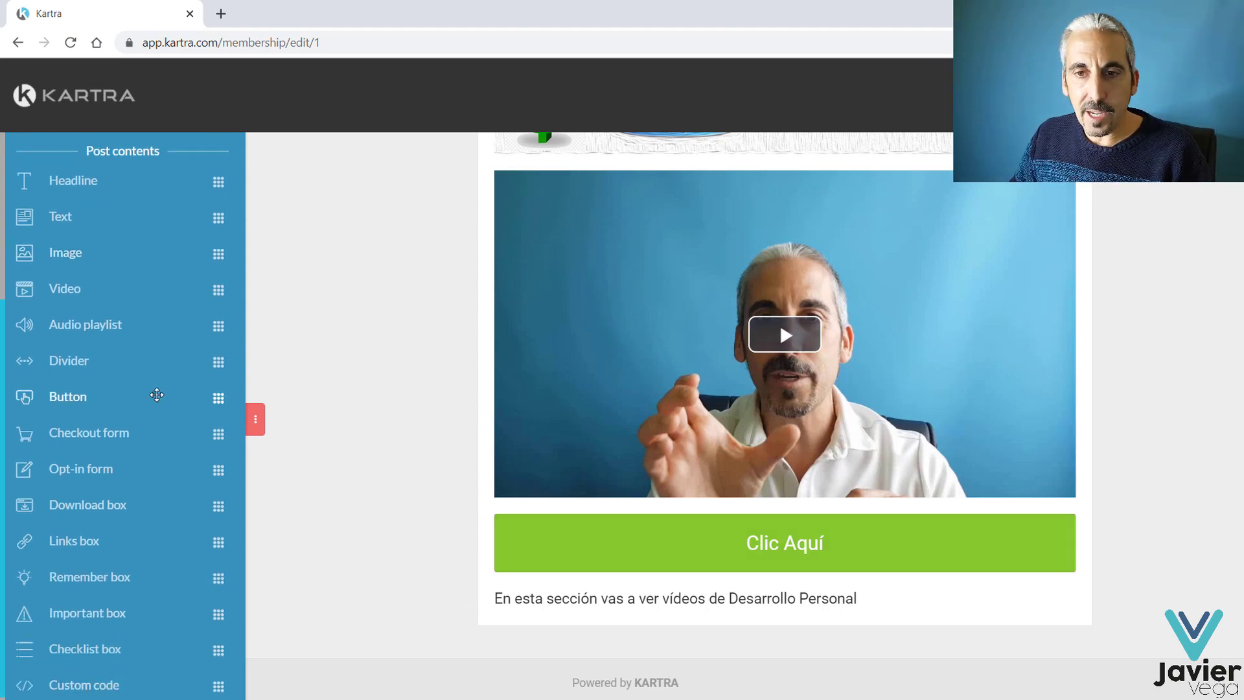
pyautogui.scroll(-1, 142, 415)
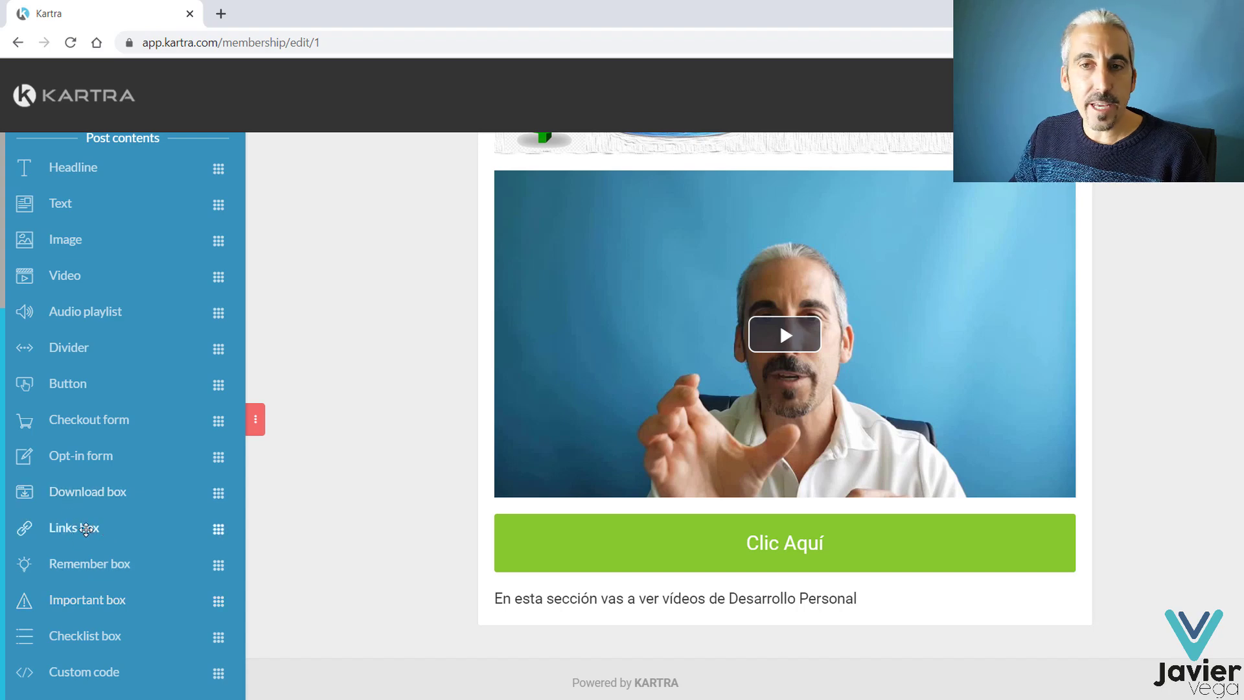
pyautogui.scroll(1, 88, 454)
pyautogui.scroll(5, 467, 364)
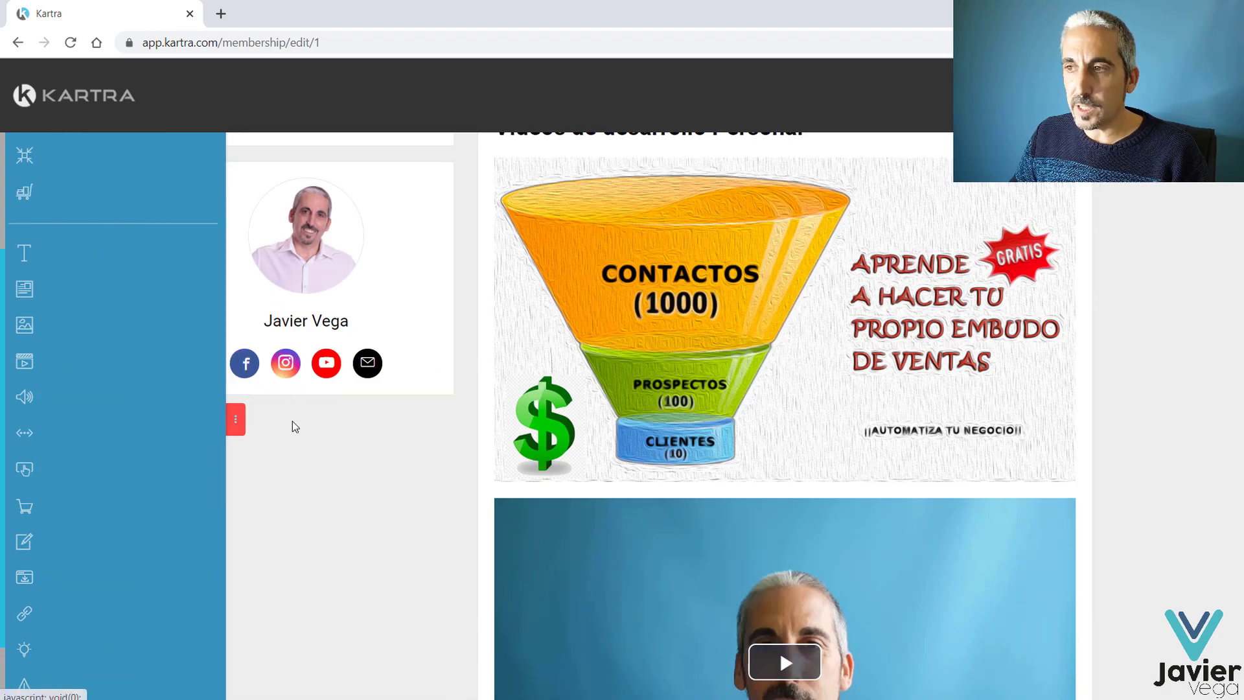
pyautogui.scroll(-2, 754, 479)
pyautogui.scroll(-3, 754, 479)
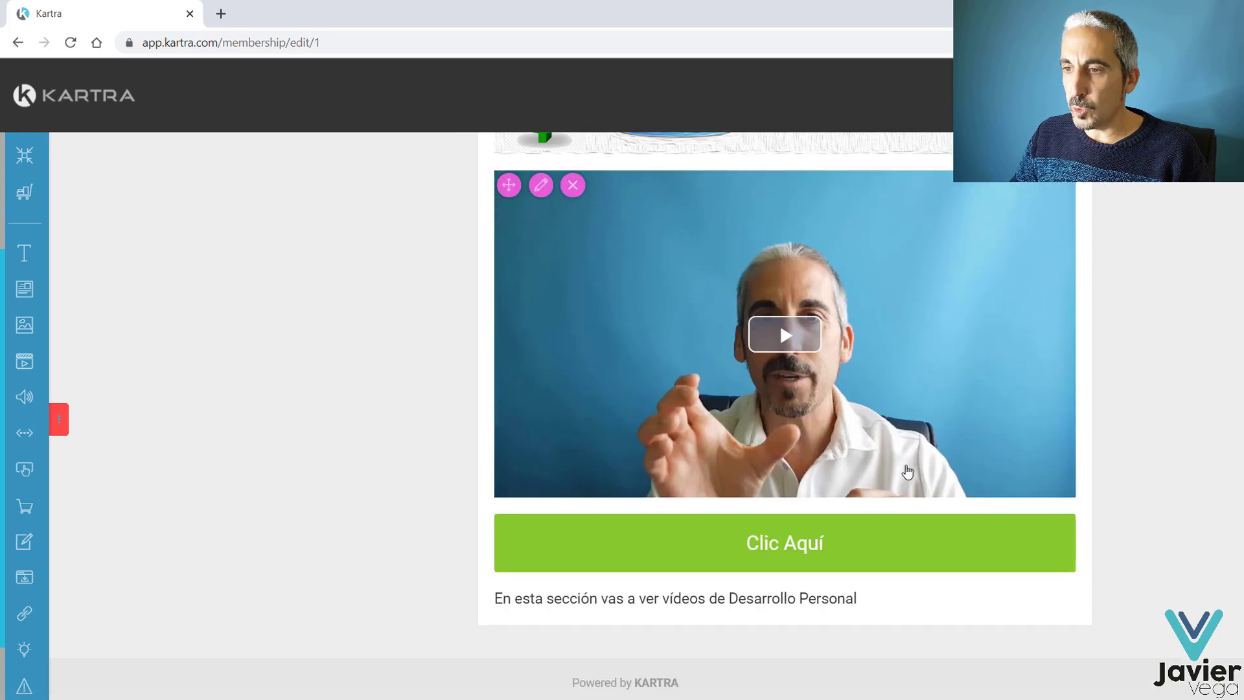
pyautogui.scroll(10, 753, 478)
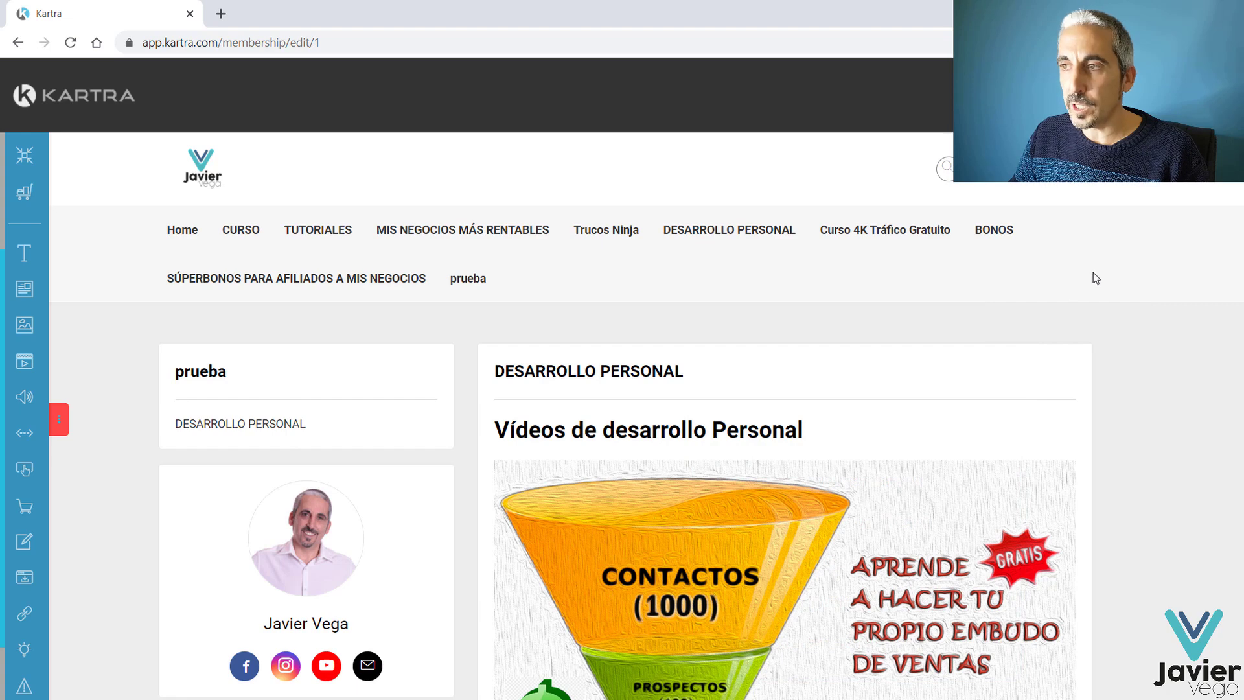
pyautogui.moveTo(507, 271)
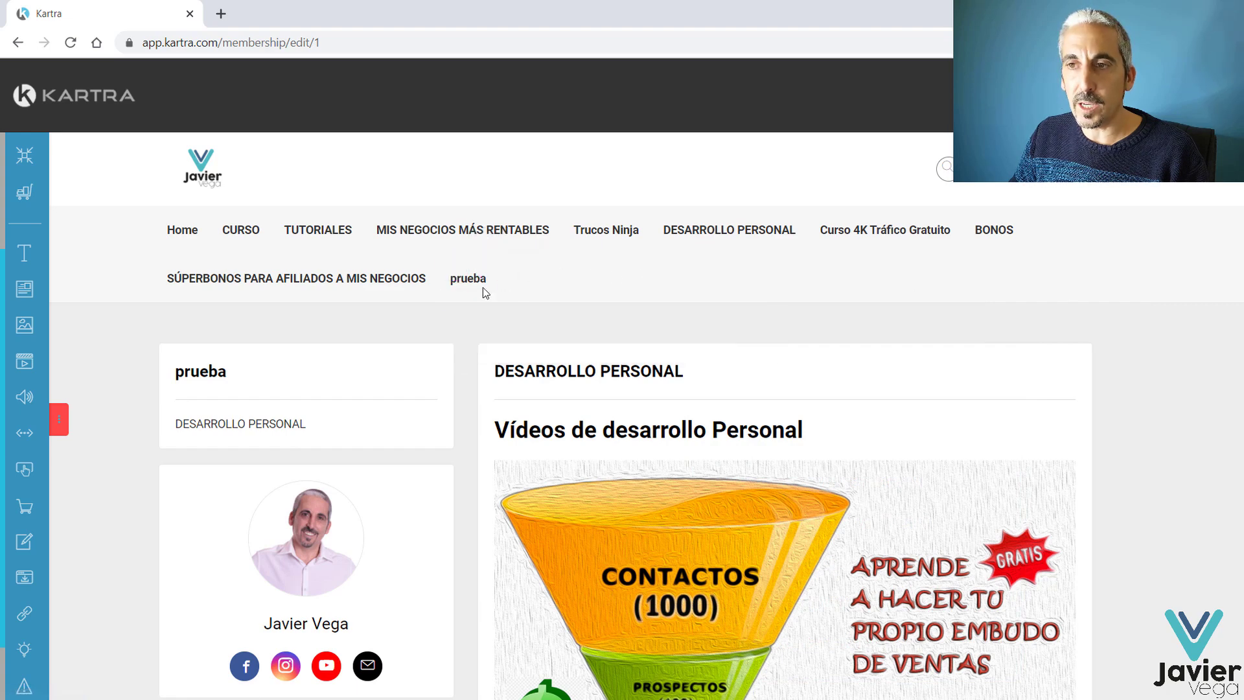
pyautogui.moveTo(389, 280)
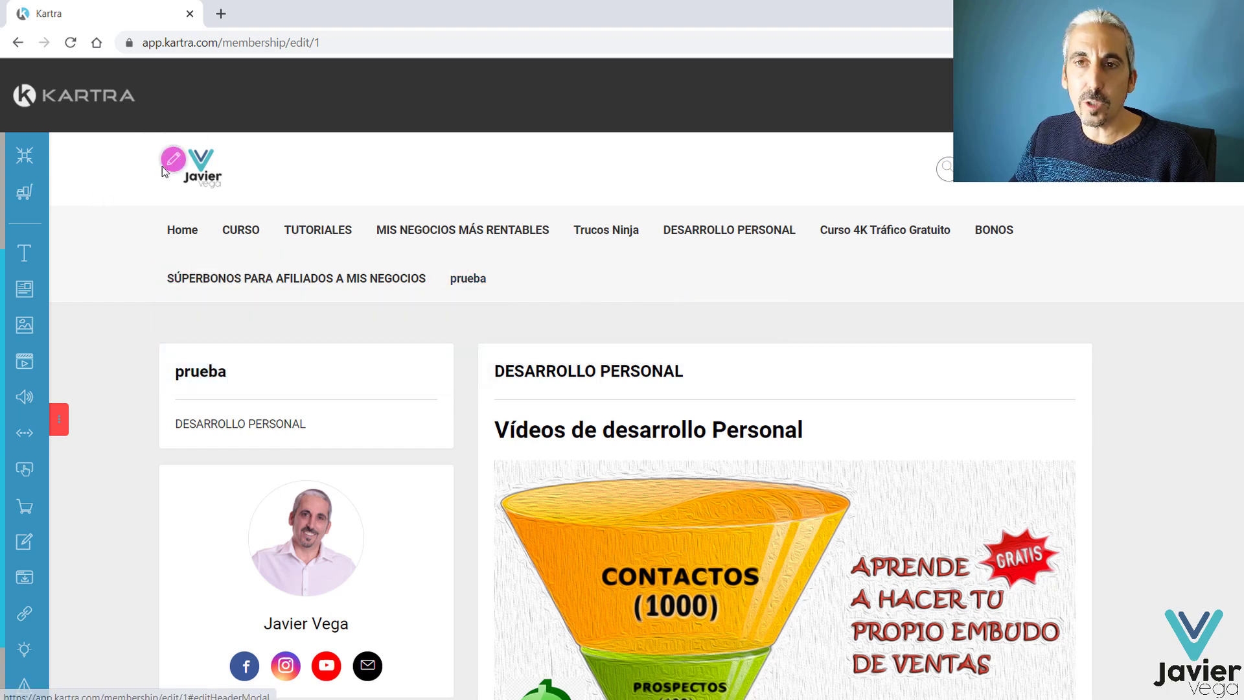
pyautogui.scroll(3, 25, 272)
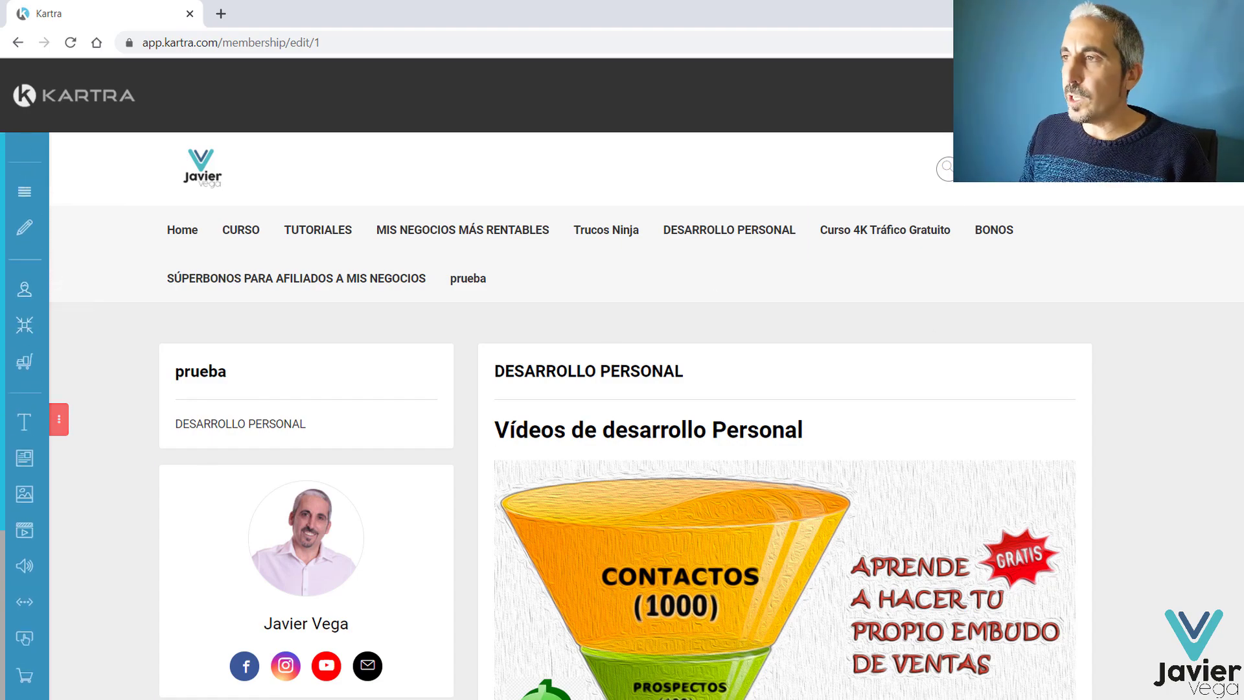
# Preview the membership site from the template chooser and open the DESARROLLO PERSONAL post in the prueba category.
pyautogui.moveTo(1218, 97)
pyautogui.click(1160, 130)
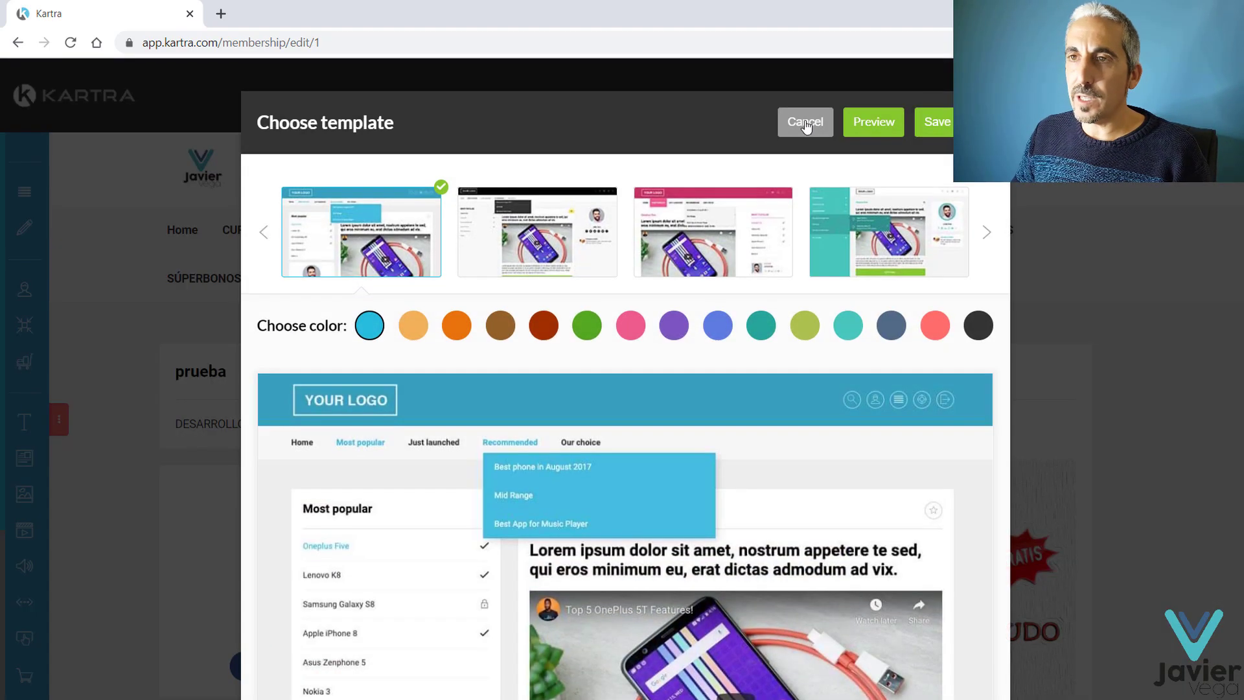
pyautogui.click(886, 127)
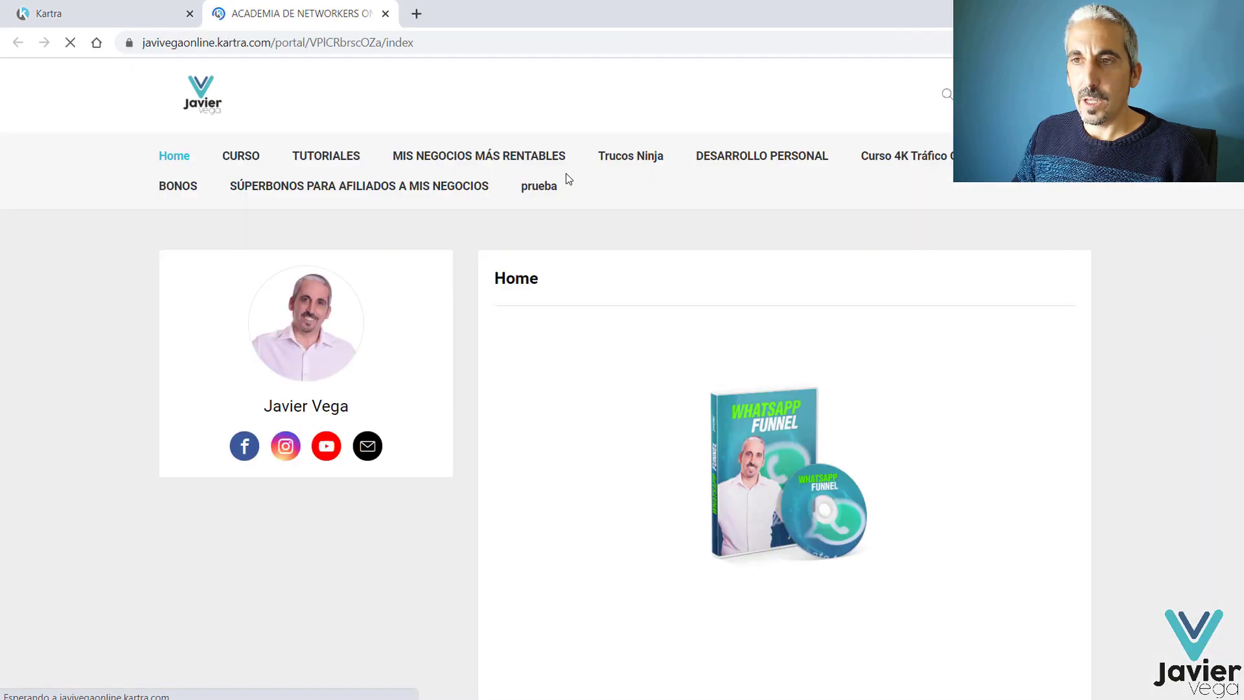
pyautogui.moveTo(548, 188)
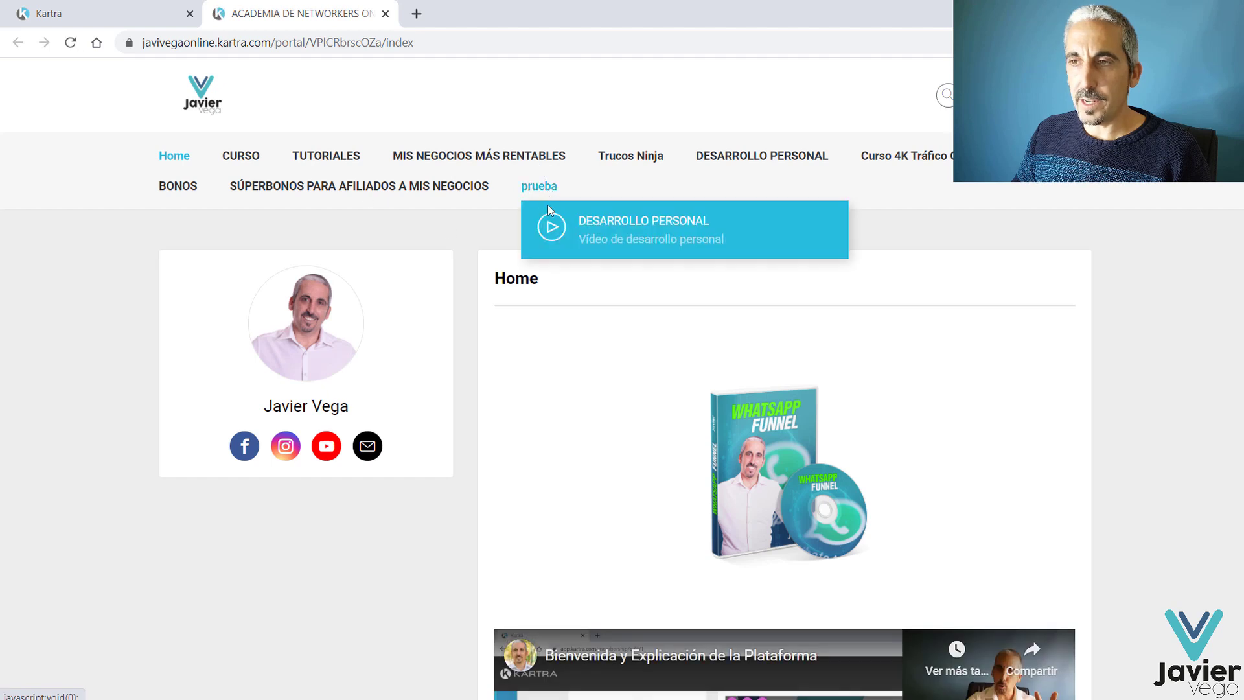
pyautogui.click(559, 229)
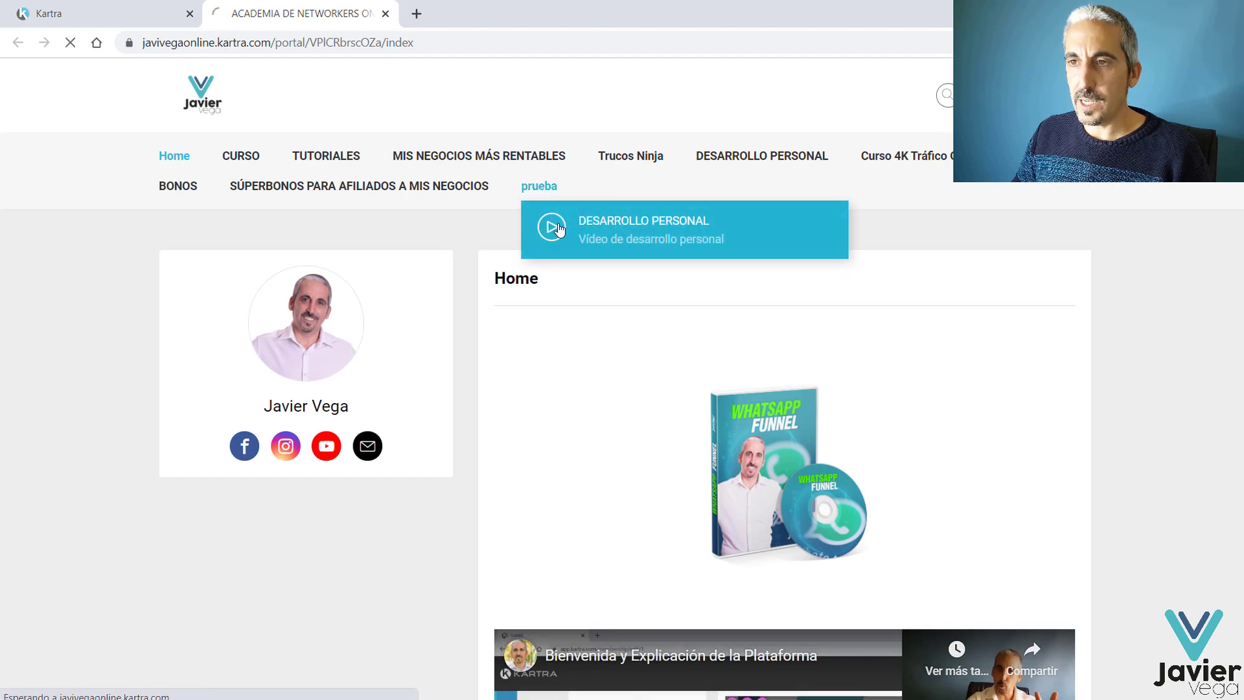
# Test the post's video playback and its "Clic Aquí" button, and close the preview.
pyautogui.scroll(-4, 753, 321)
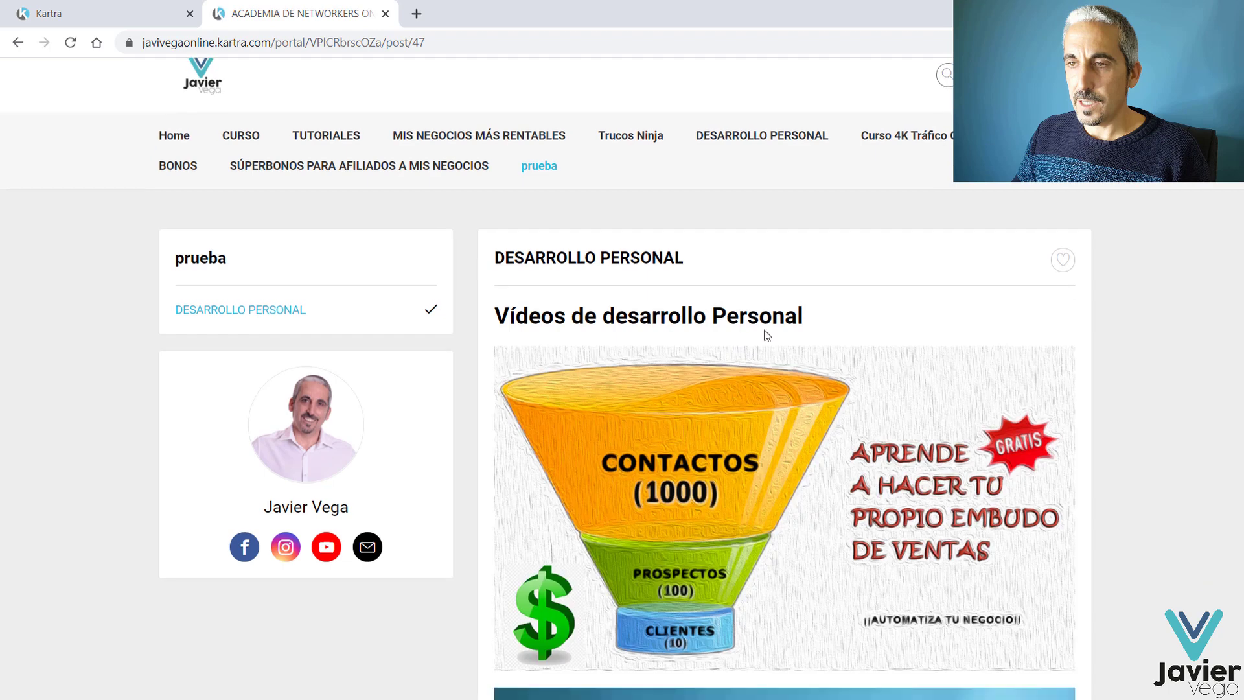
pyautogui.scroll(-3, 733, 197)
pyautogui.click(785, 383)
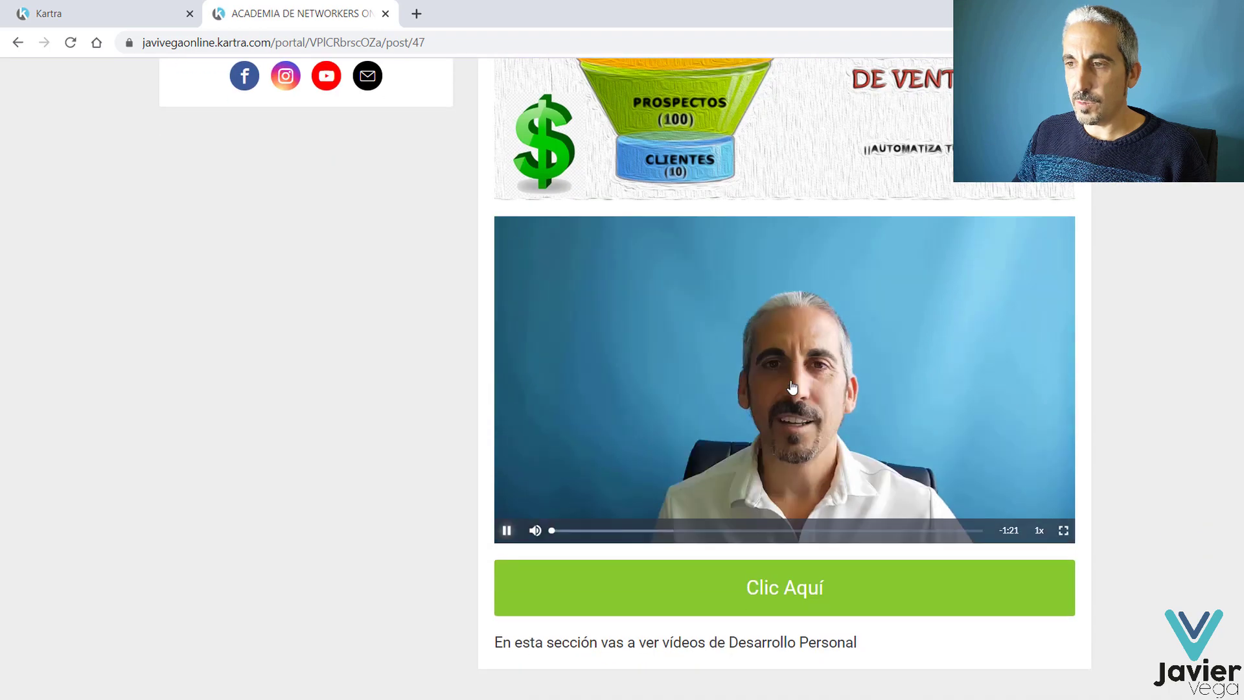
pyautogui.click(789, 379)
pyautogui.scroll(-2, 772, 556)
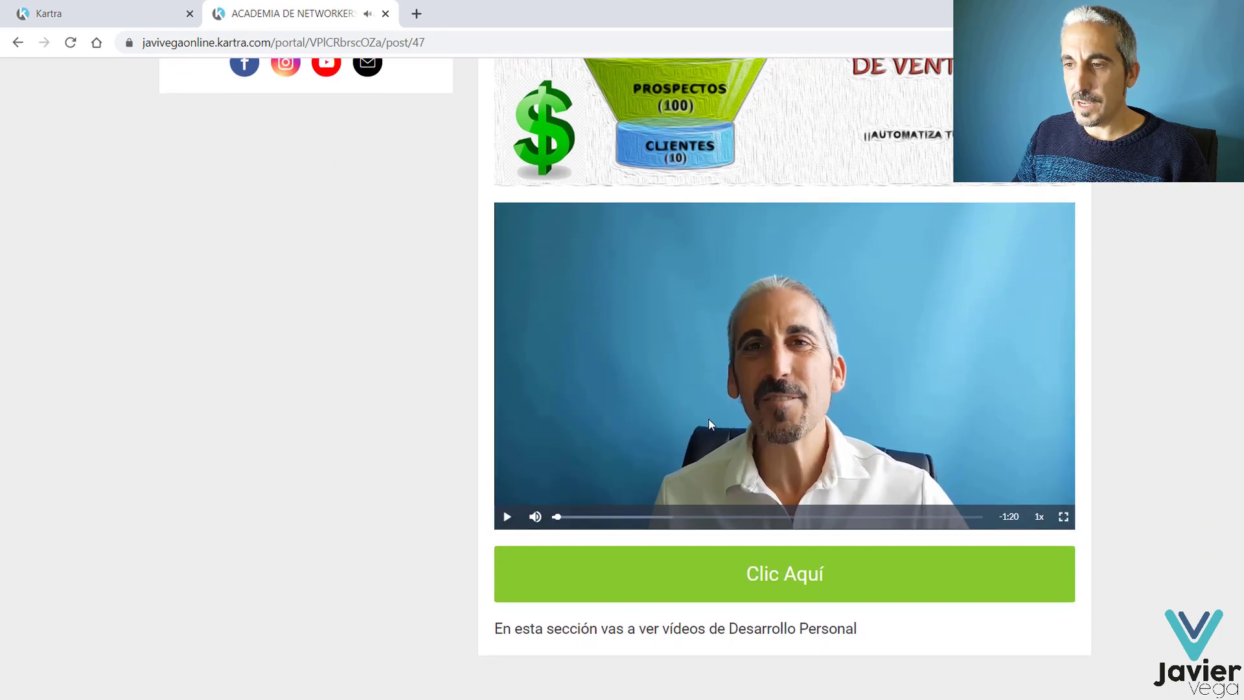
pyautogui.click(777, 545)
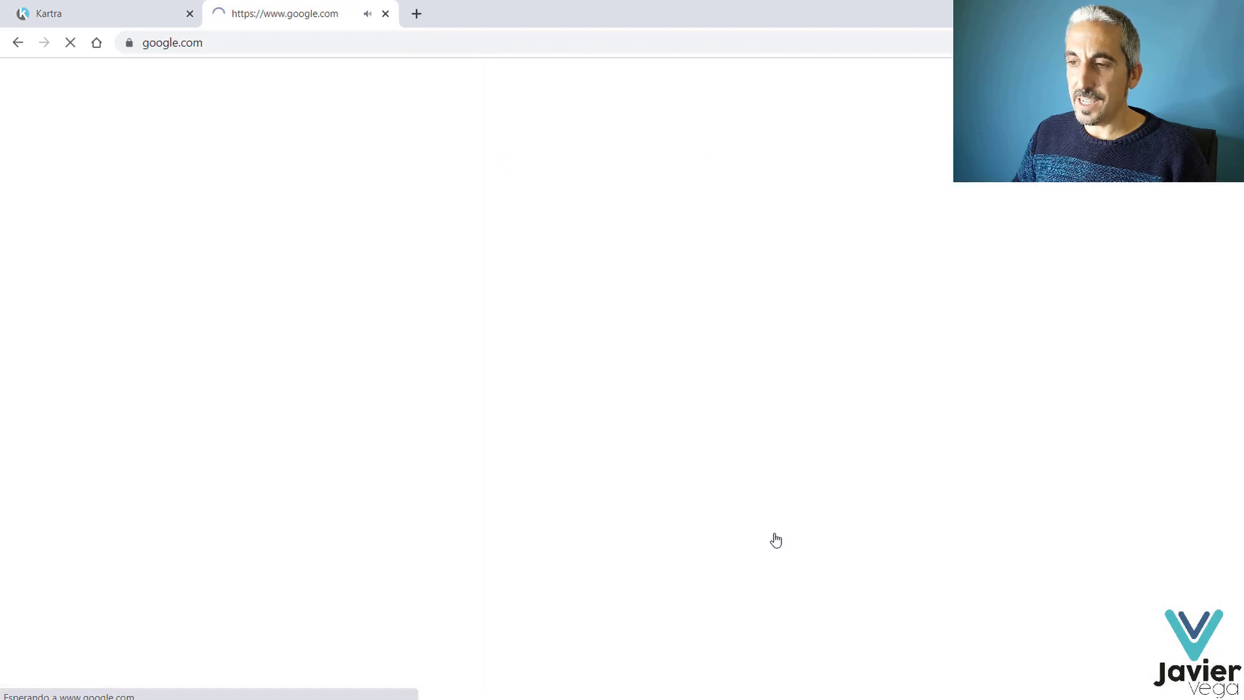
pyautogui.click(385, 14)
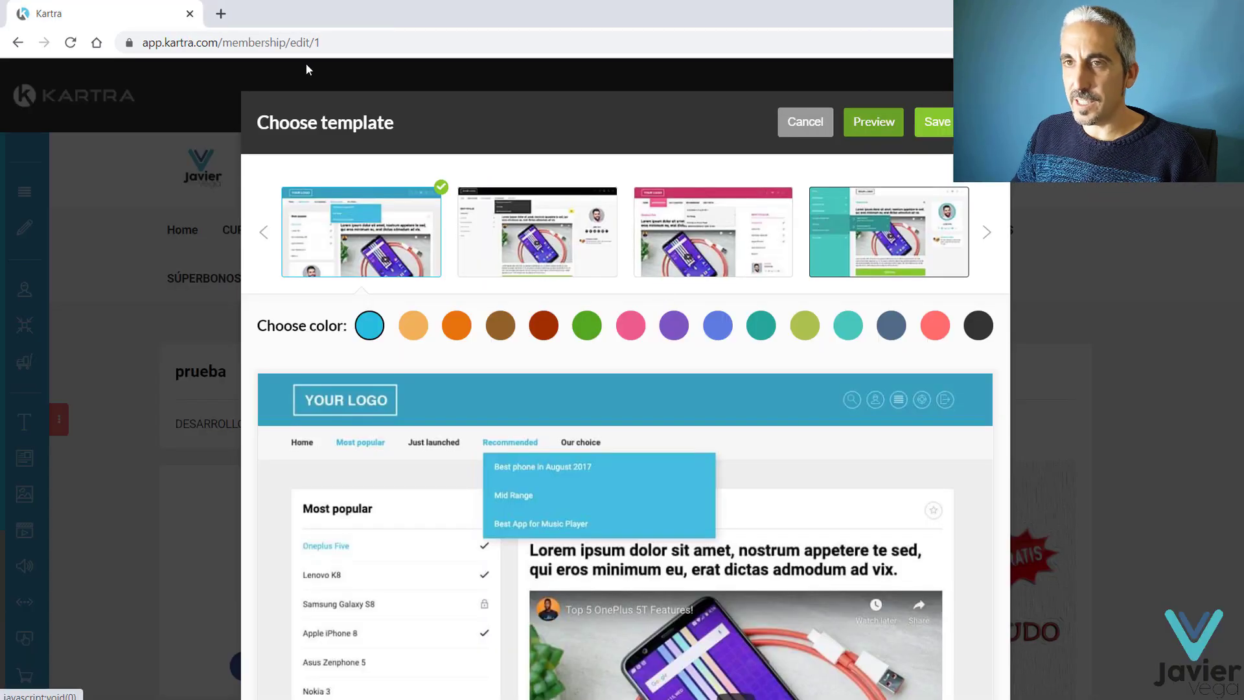
# Preview the membership site again and look through the whole DESARROLLO PERSONAL post.
pyautogui.click(851, 124)
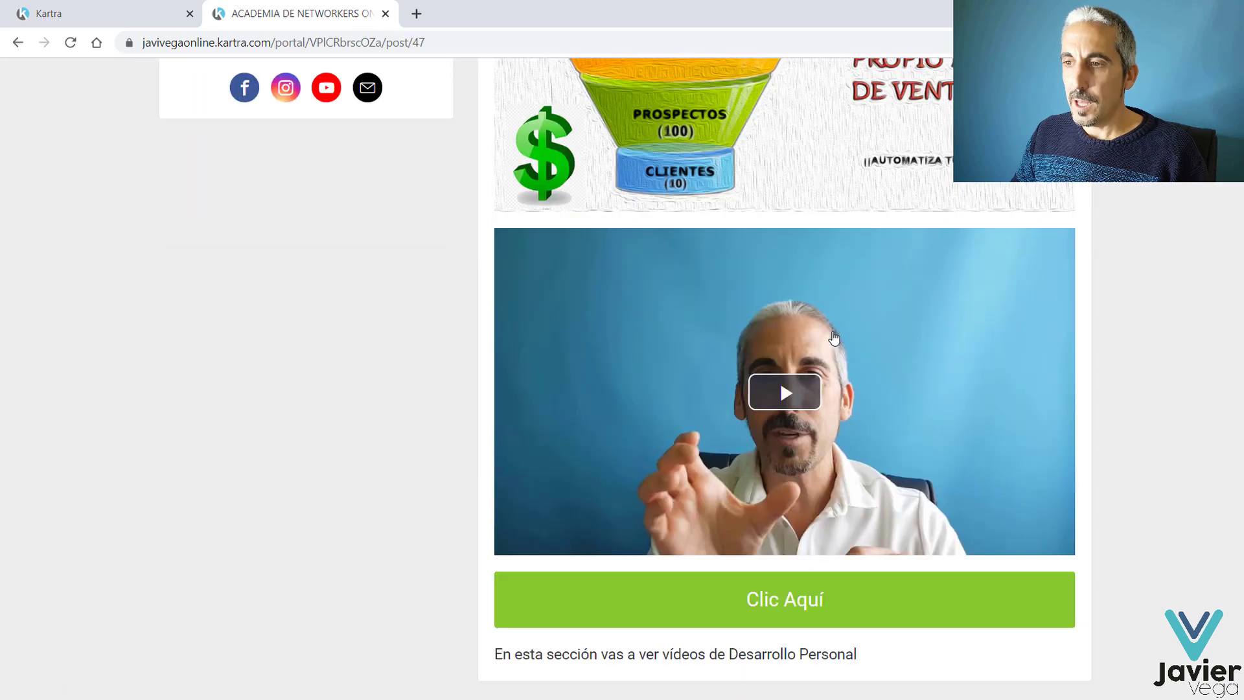
pyautogui.scroll(-1, 834, 338)
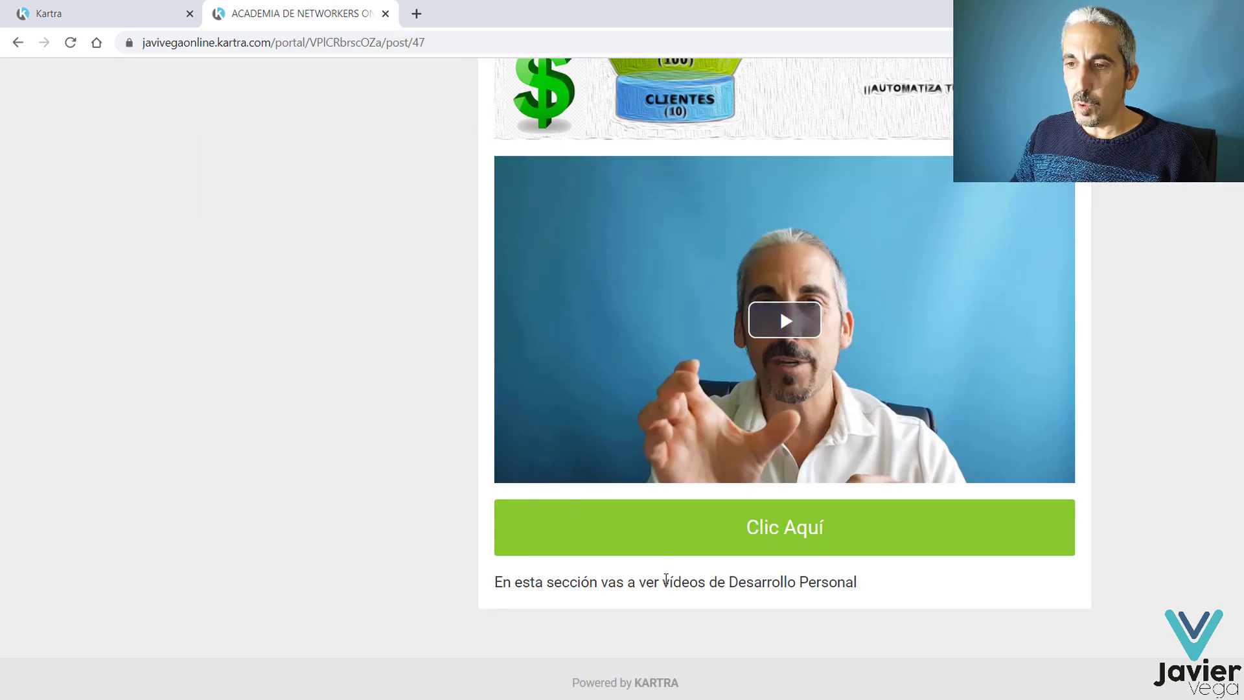
pyautogui.scroll(10, 366, 350)
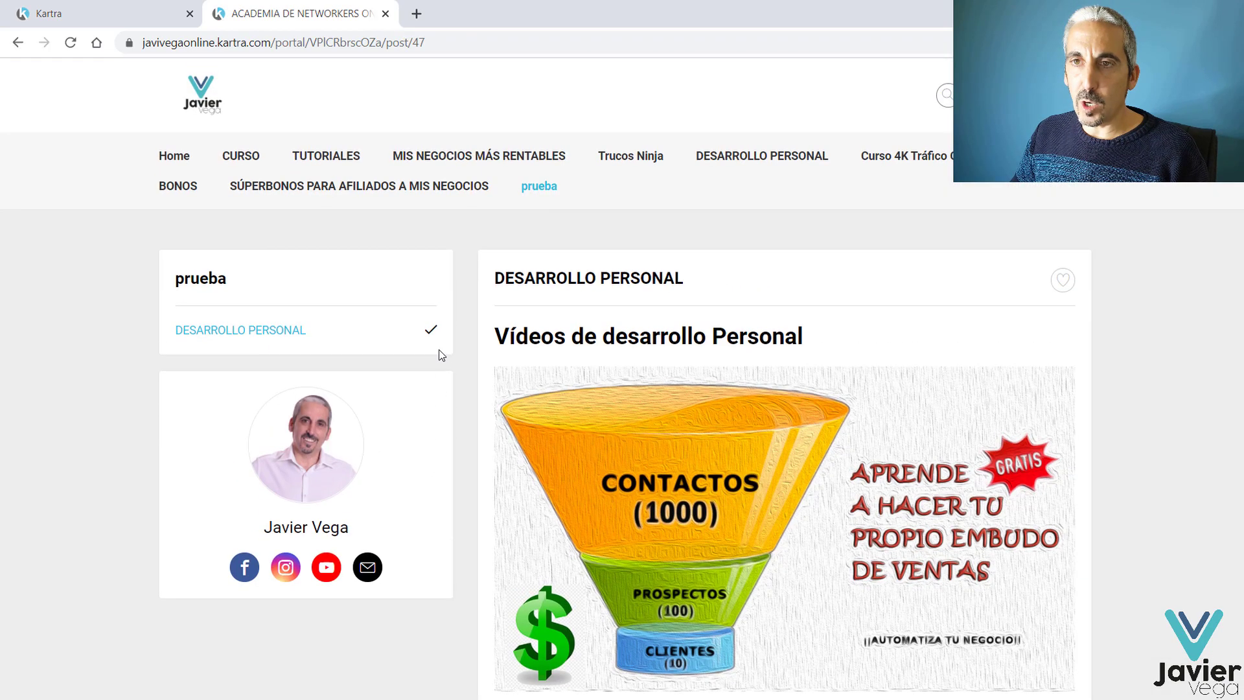